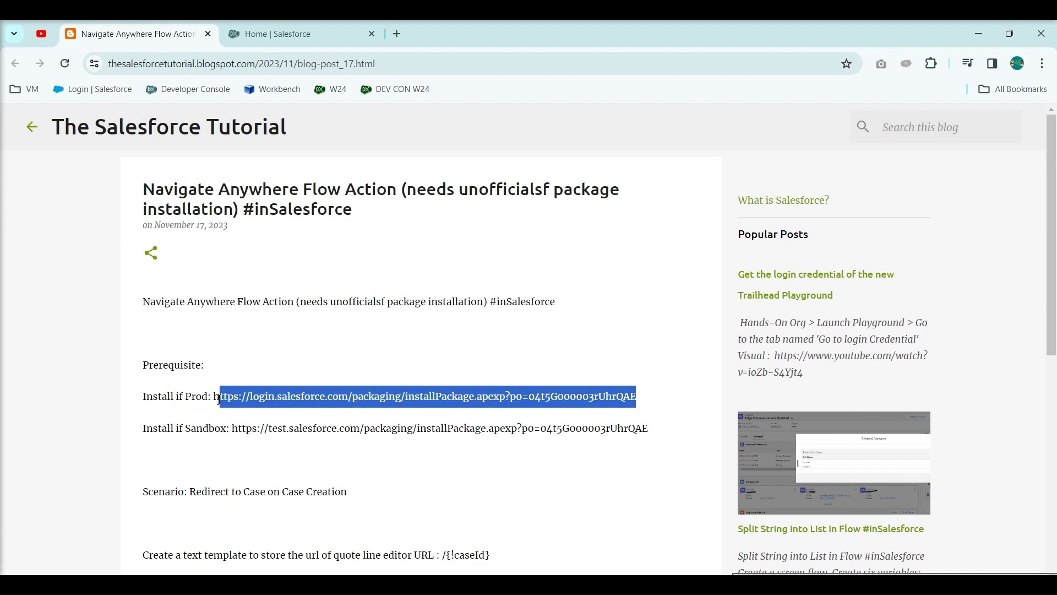
Step: Copy the production package installation link from the blog post and open it in a new browser tab
drag(219, 398, 673, 402)
key(ctrl+c)
click(397, 34)
key(ctrl+v)
key(Return)
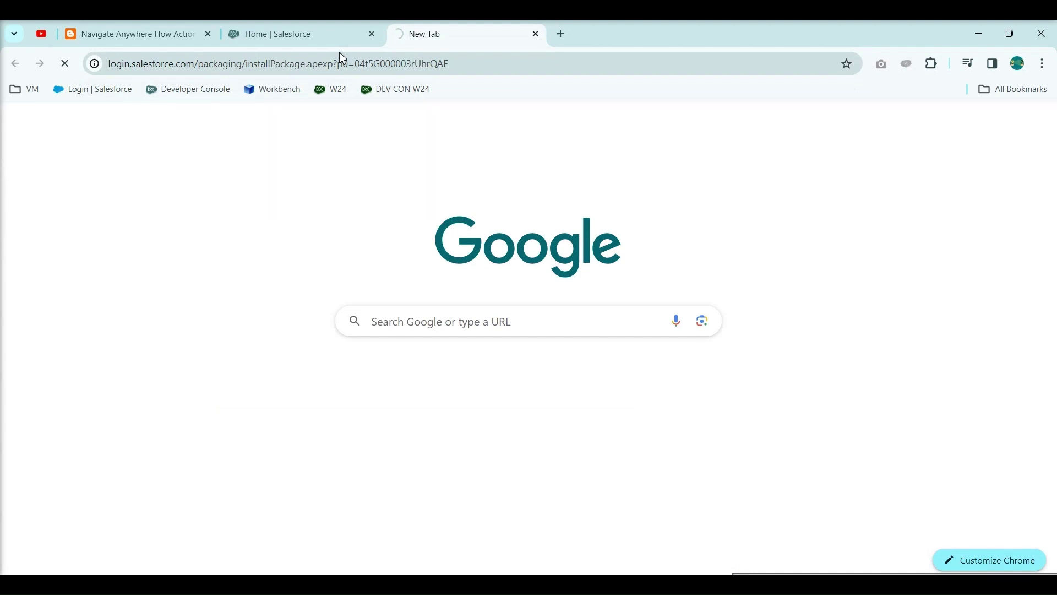
Step: Review the blog post's scenario about redirecting to a case on case creation
click(160, 42)
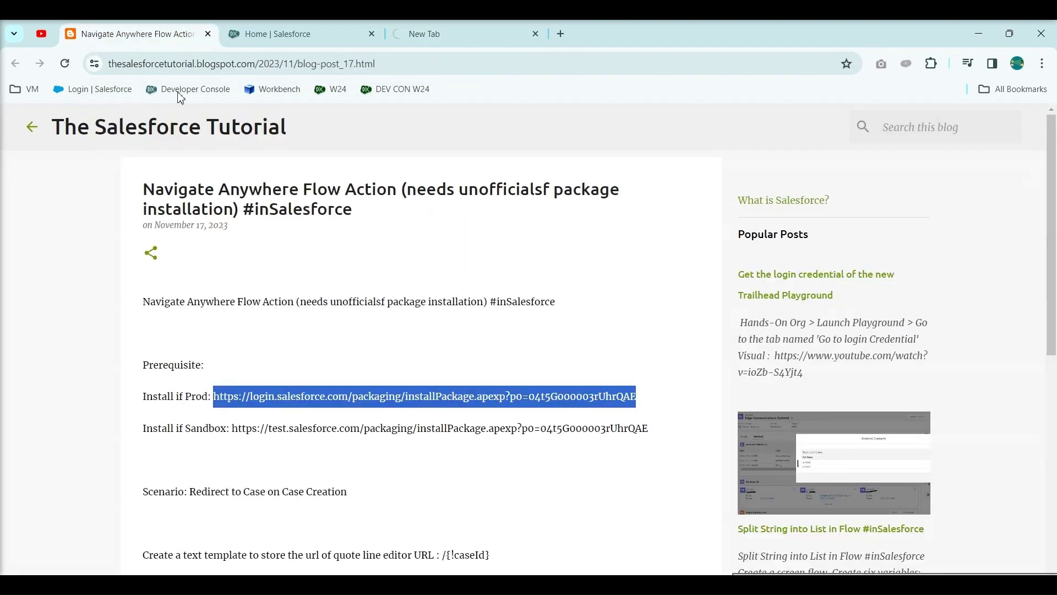
scroll(342, 292, down, 3)
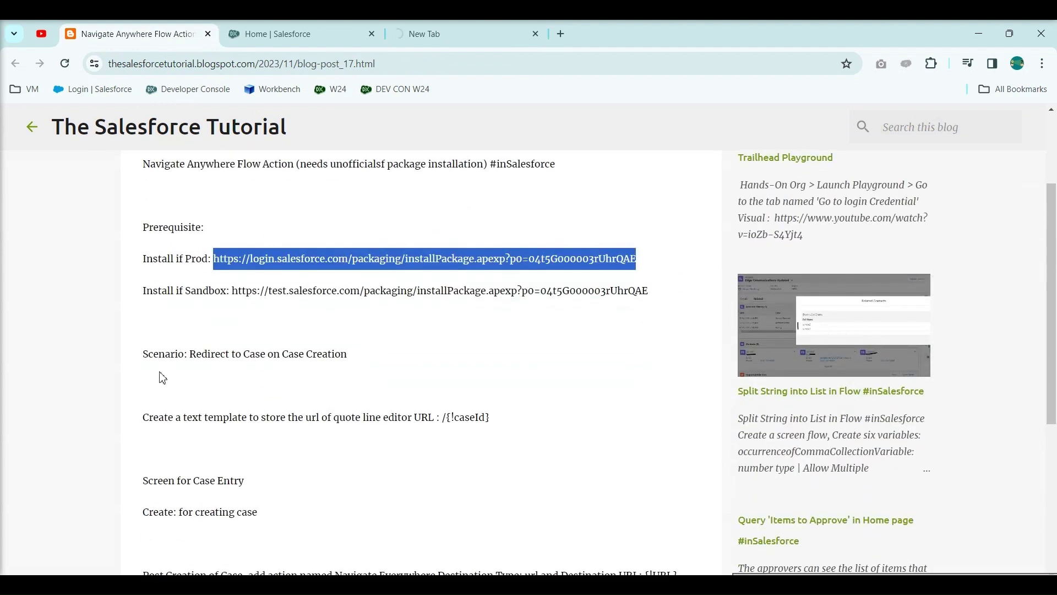
drag(141, 359, 380, 365)
click(432, 373)
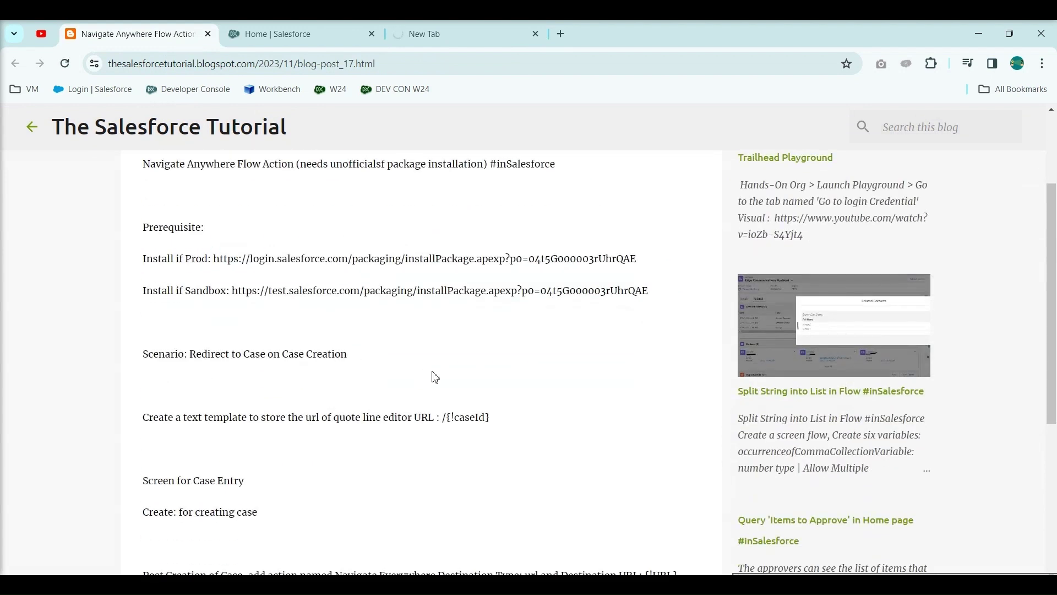
Step: Close the Salesforce home page tab and return to the username selection page for the package installation
click(323, 39)
click(999, 116)
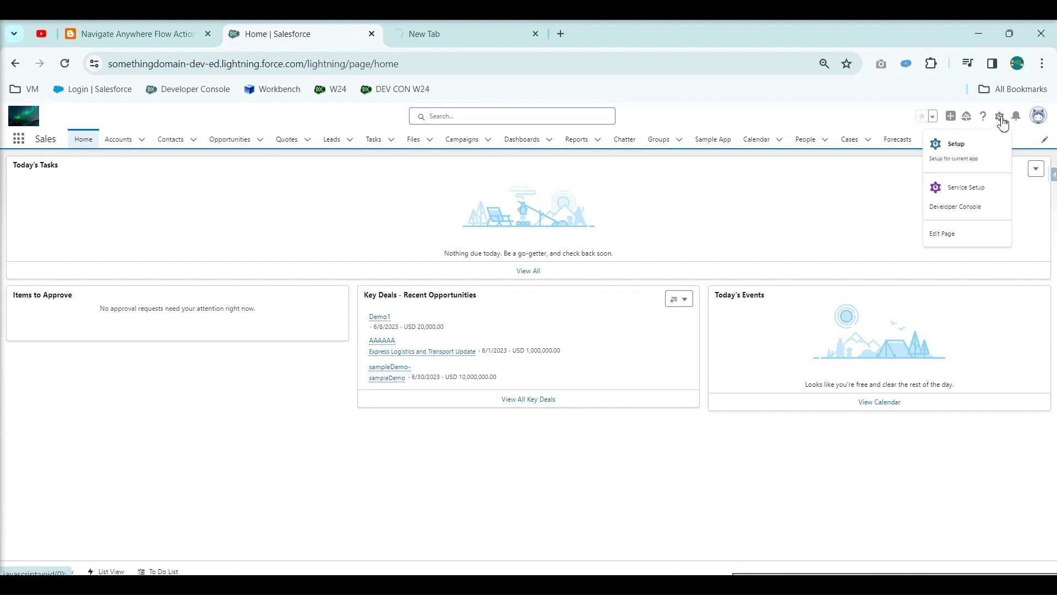
click(786, 205)
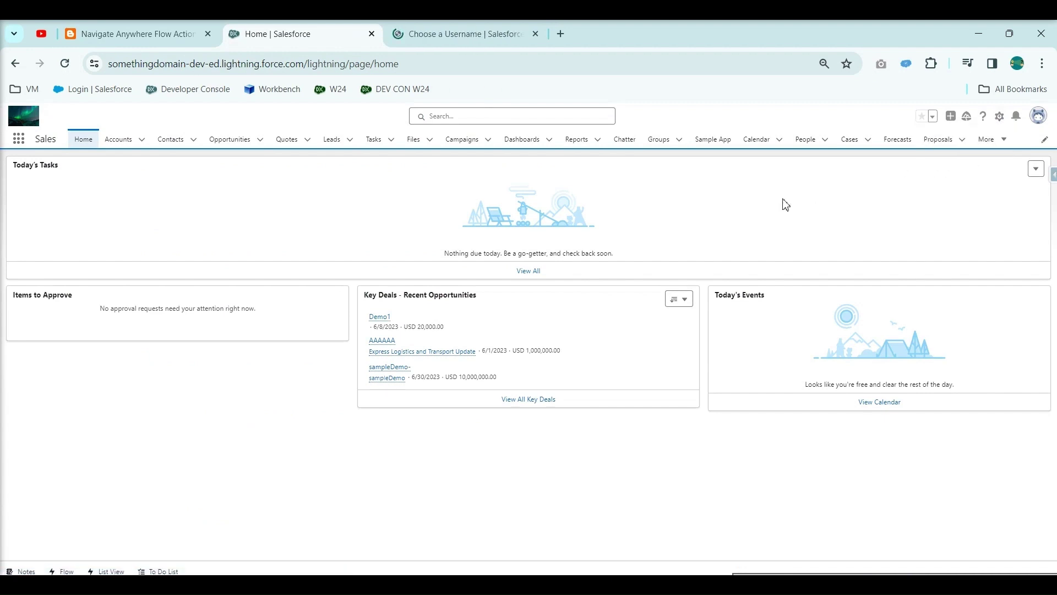
click(469, 34)
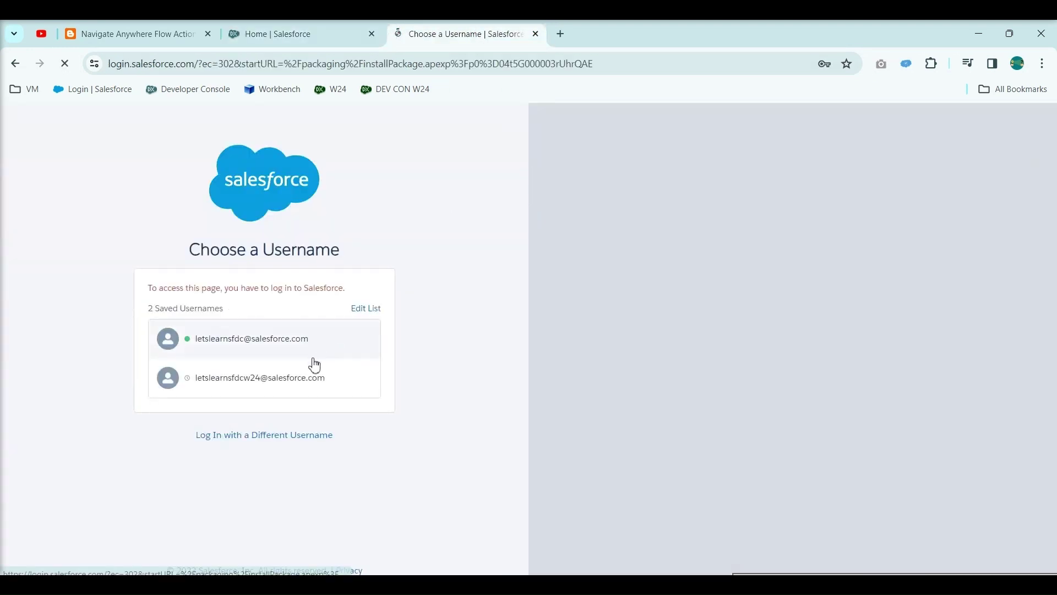
click(371, 34)
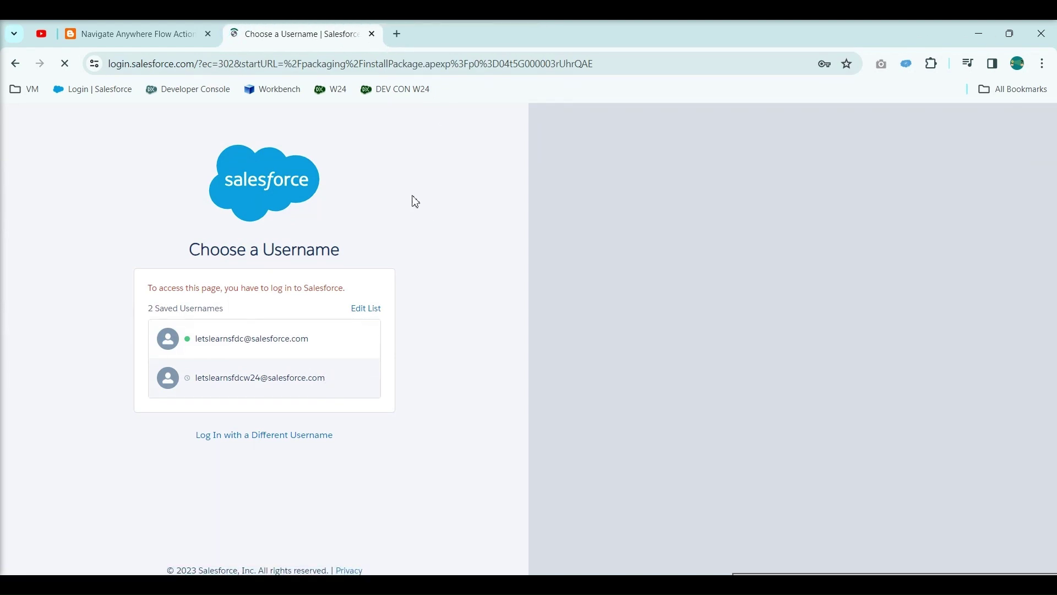
Step: Log in with the second saved username and the account password, and install the NavigateEverywhereAction package
click(318, 376)
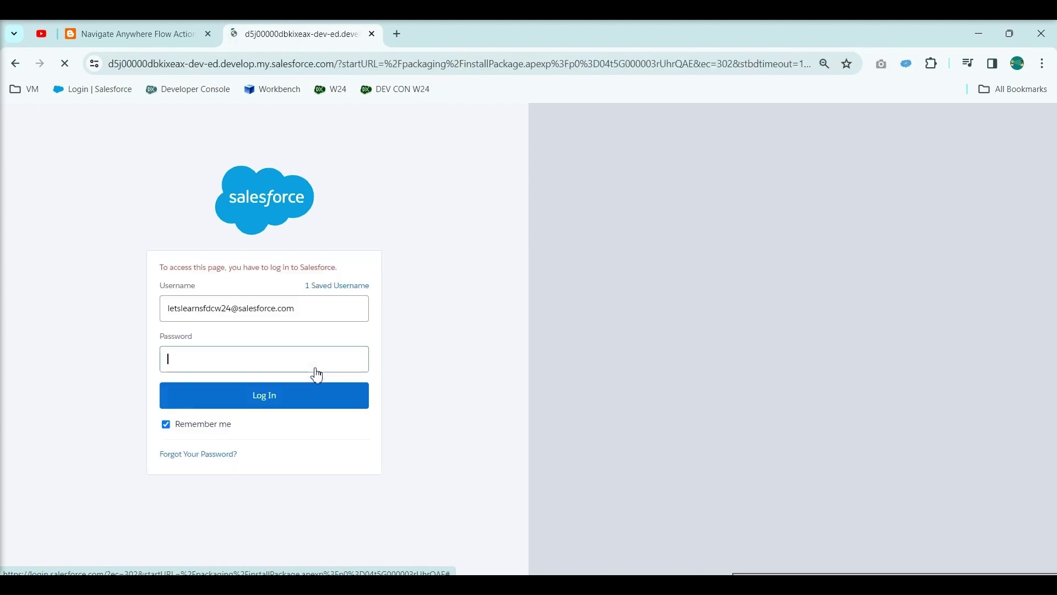
click(302, 401)
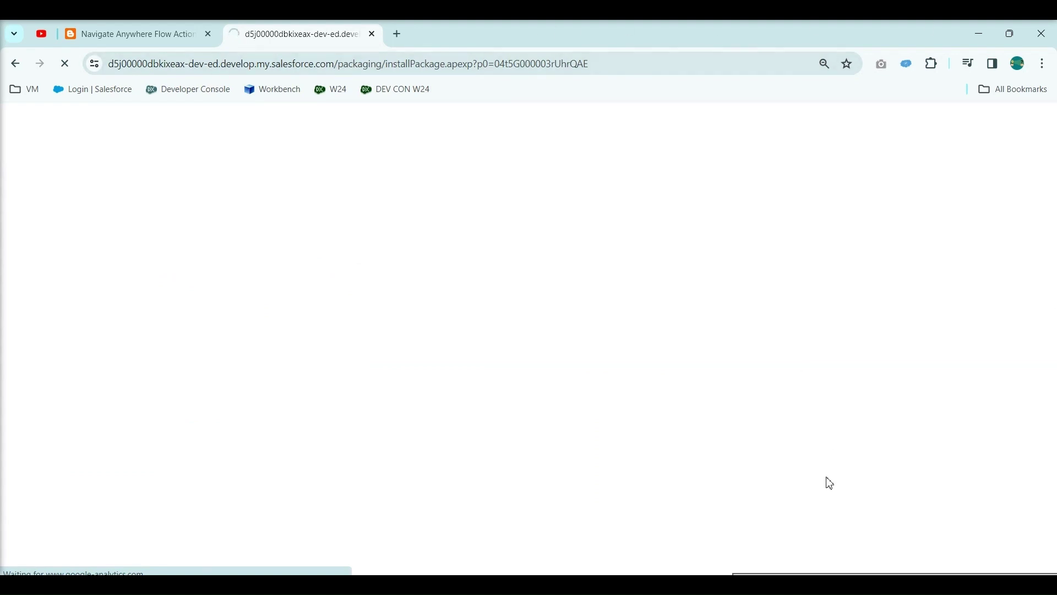
click(734, 348)
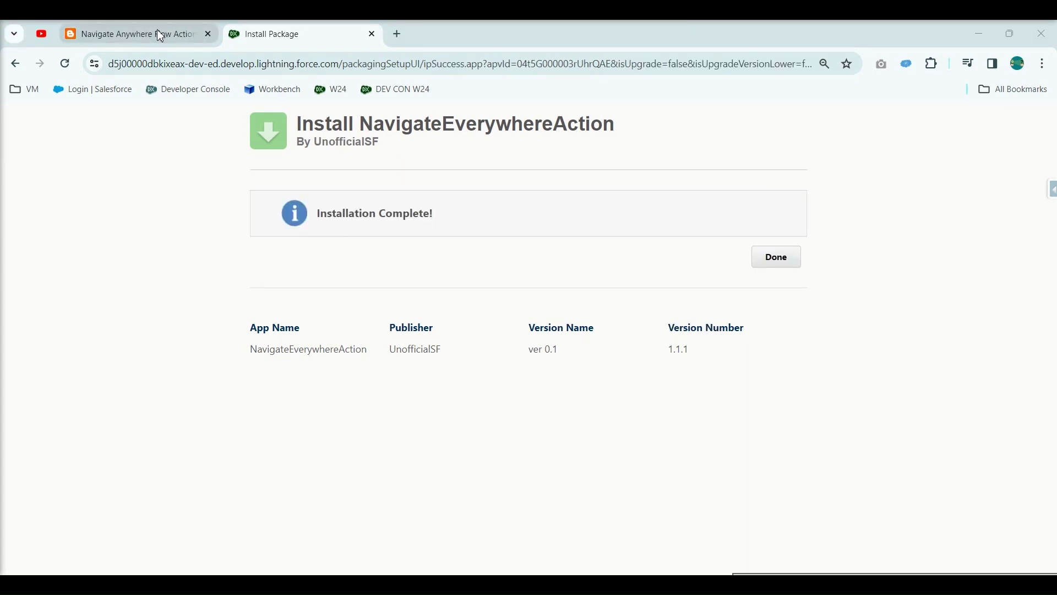
click(799, 263)
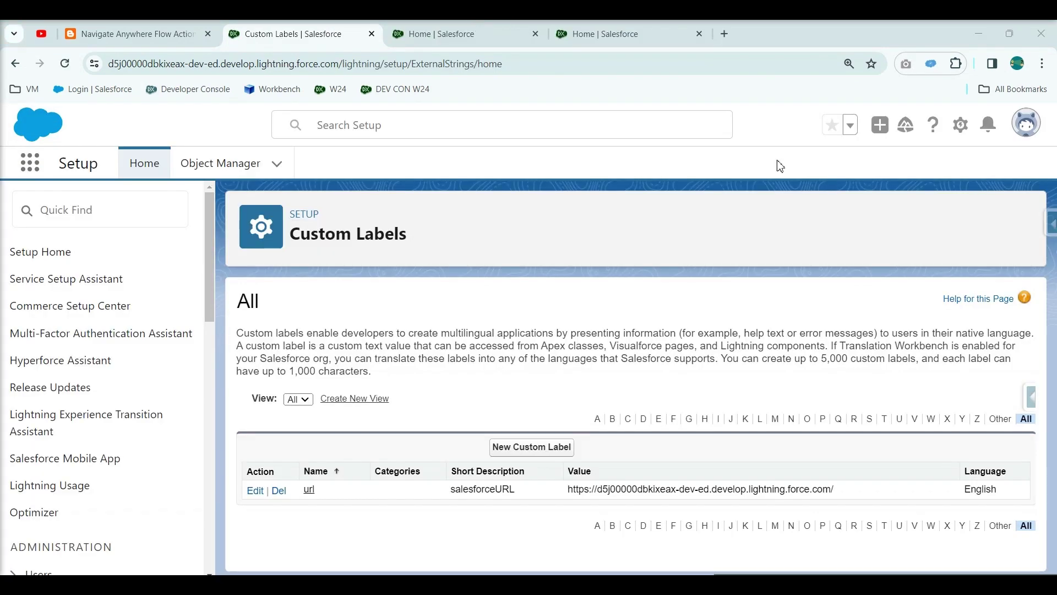
Step: Compare the url custom label's value with the org's base address in the browser
double_click(312, 492)
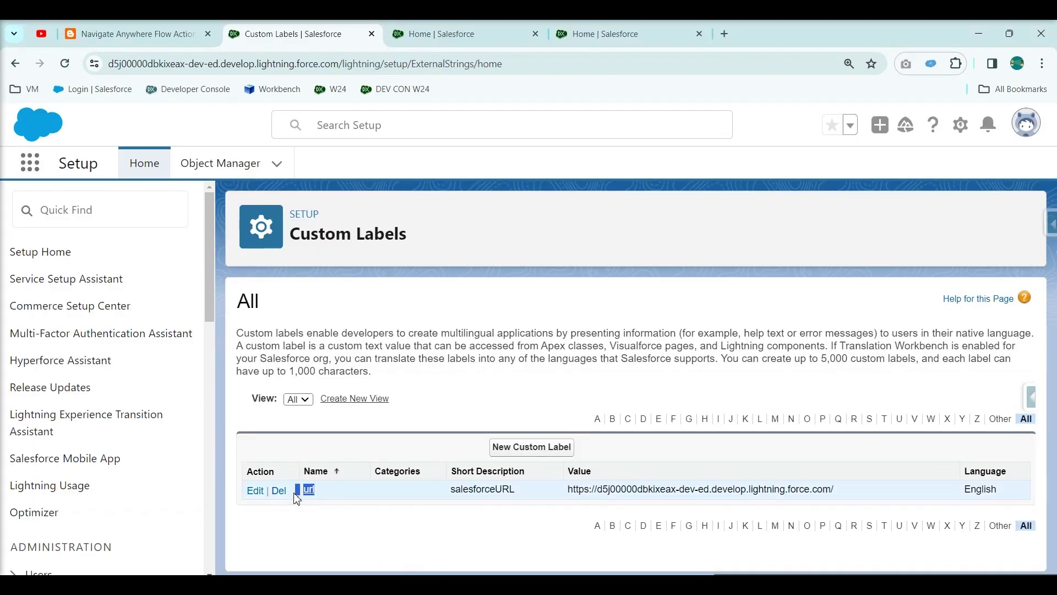
drag(440, 257, 290, 242)
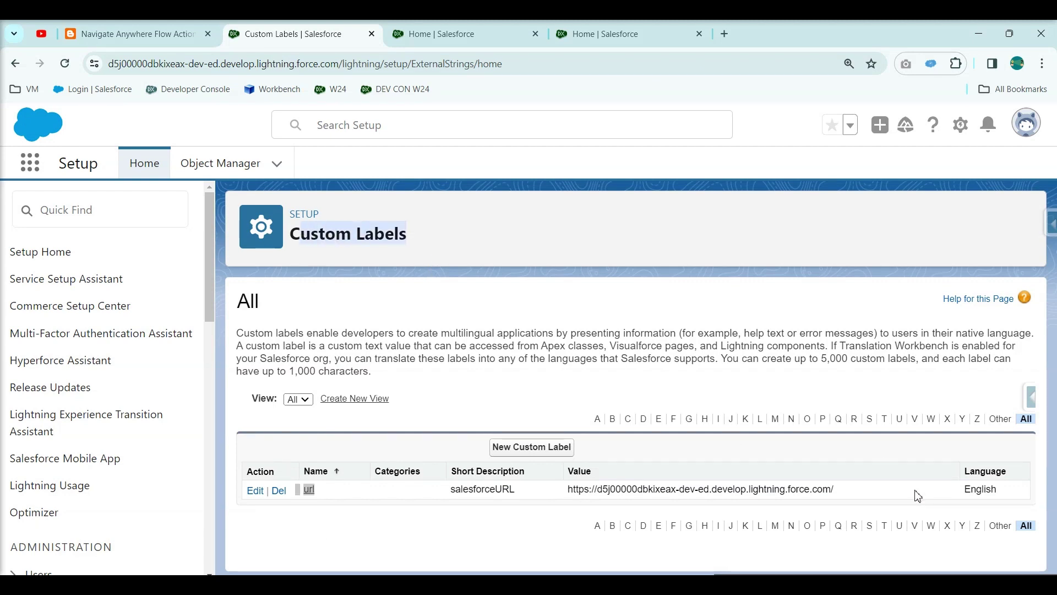
drag(840, 490, 566, 492)
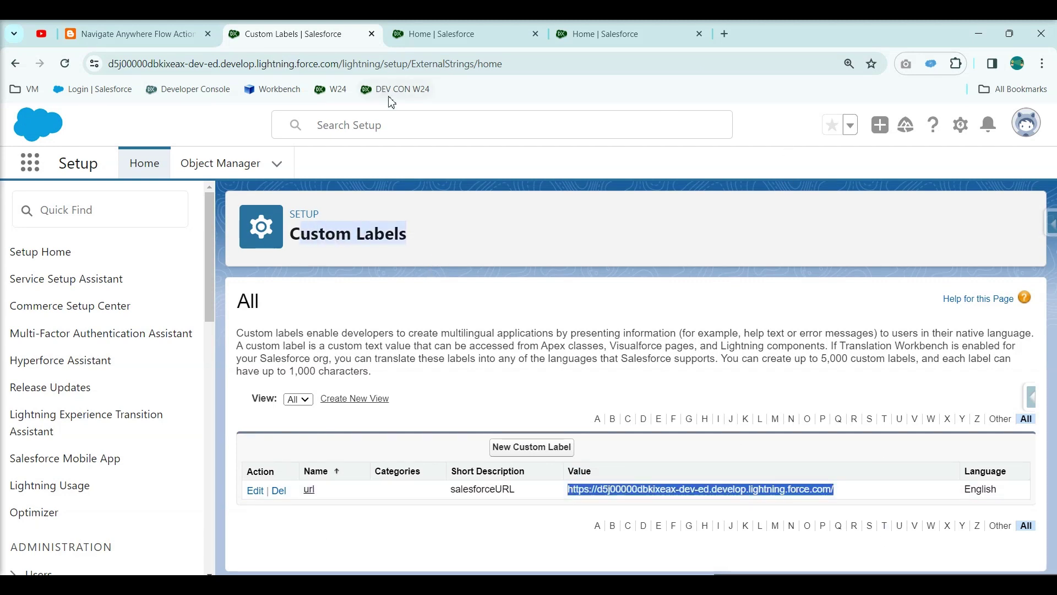
drag(374, 64, 109, 64)
click(527, 285)
Step: Create a new Screen Flow from the Setup home page
click(594, 34)
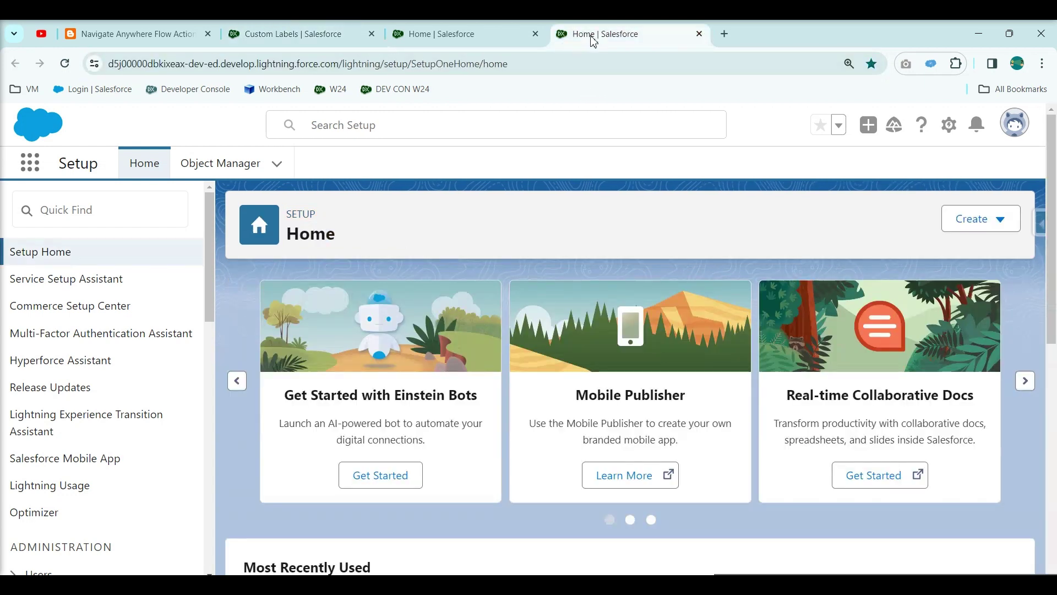
click(969, 218)
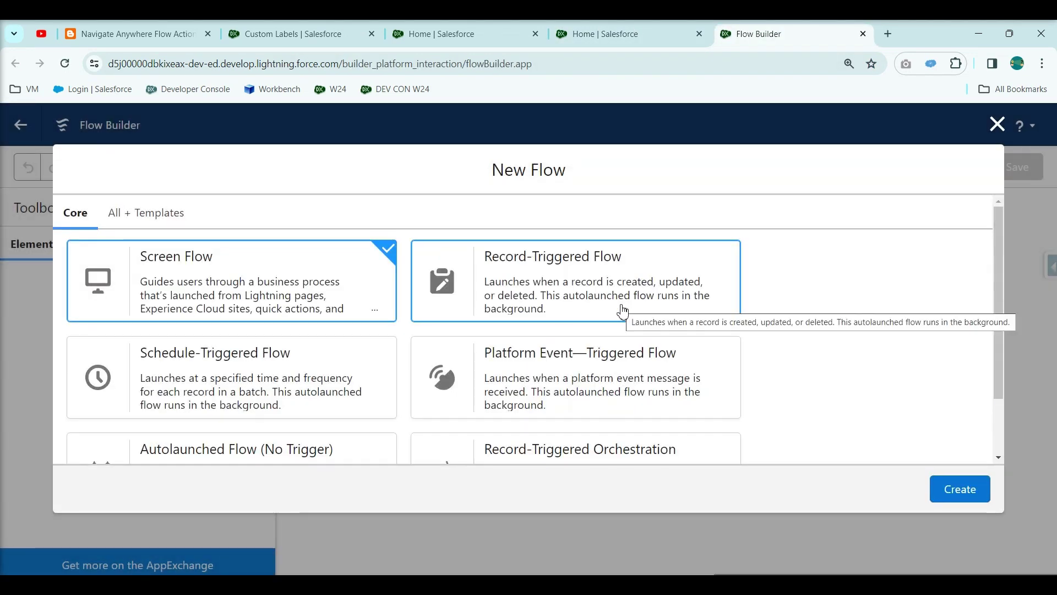
click(957, 491)
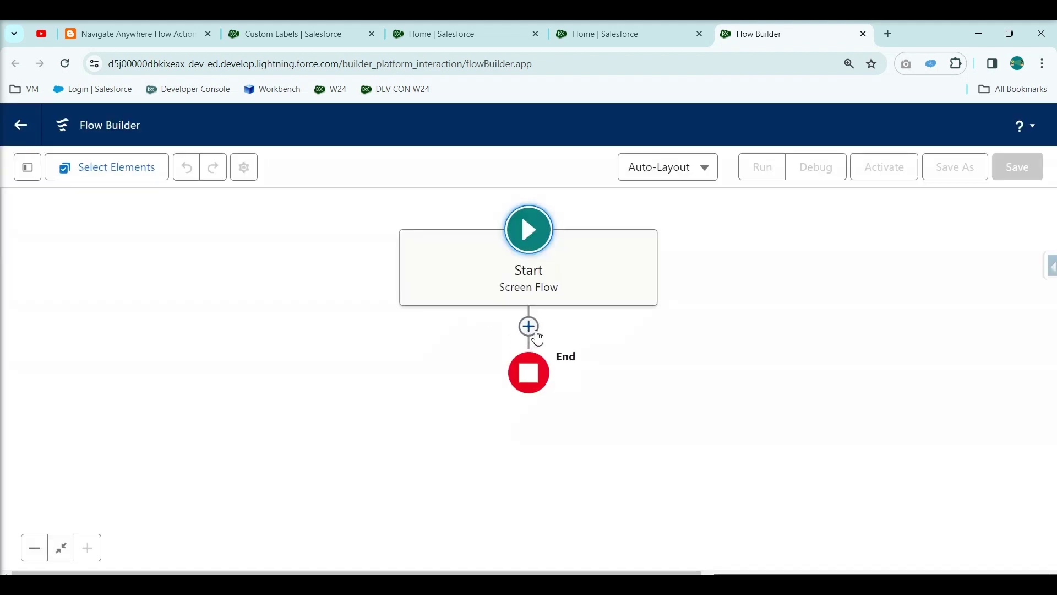
Step: Add a Screen element after the flow's start and place Text and Long Text Area components on it
click(530, 332)
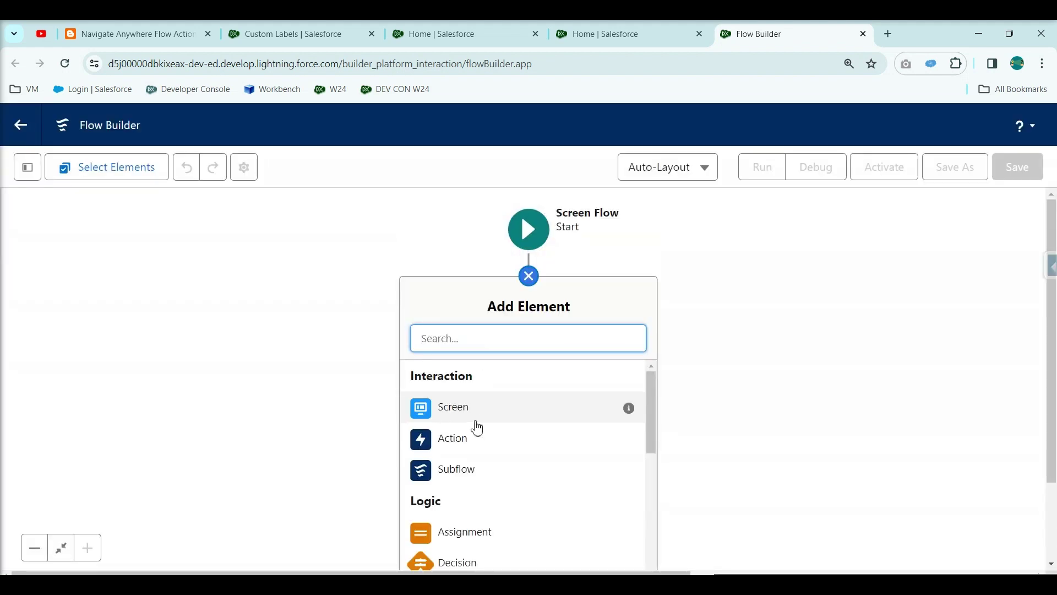
click(477, 427)
click(177, 288)
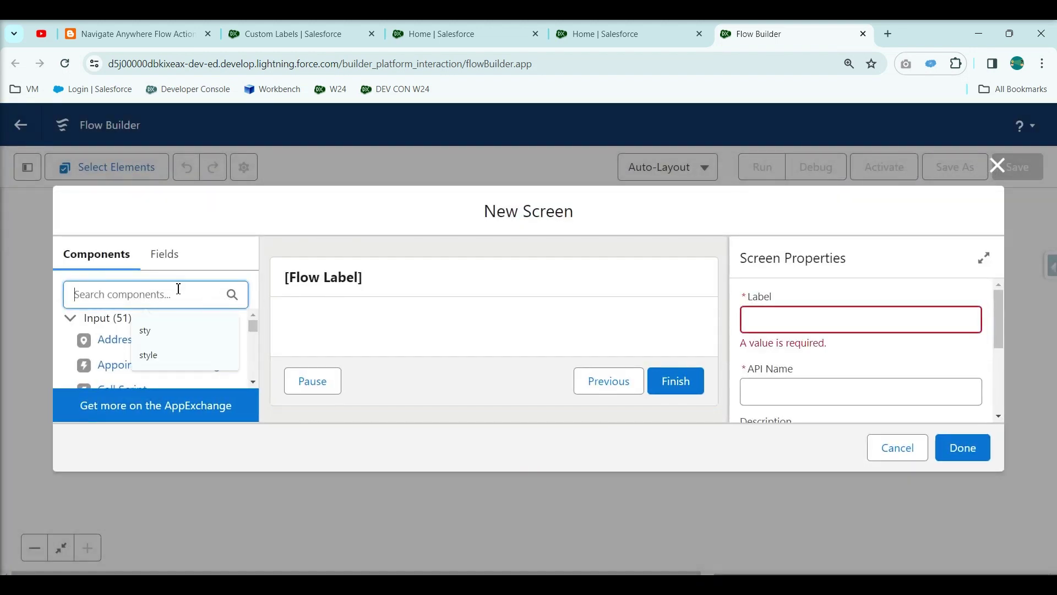
text(text)
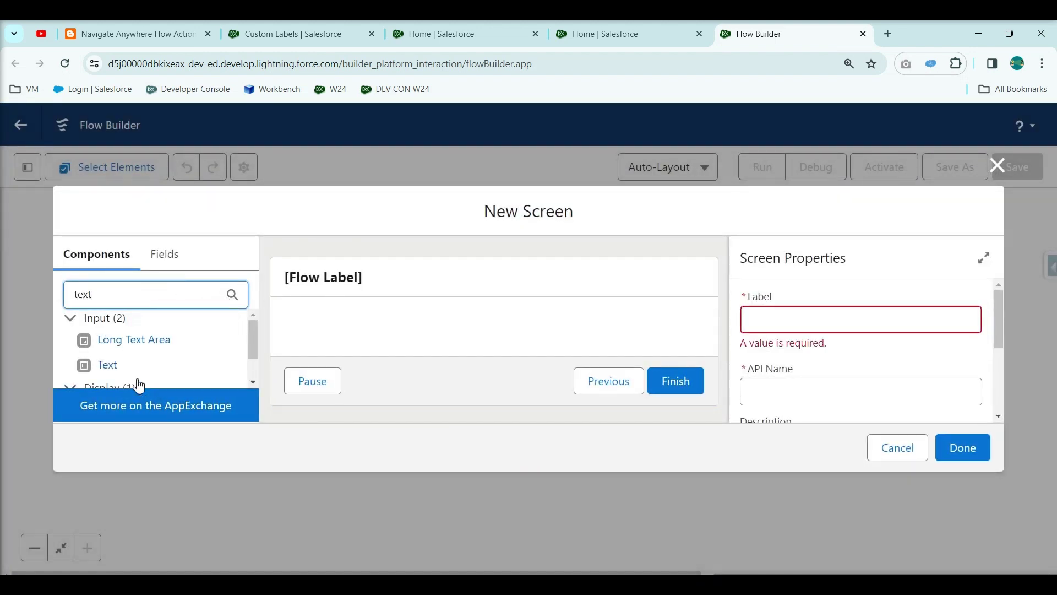
drag(137, 367, 322, 336)
drag(167, 346, 347, 357)
Step: Label the screen's Text component Subject
click(481, 345)
click(798, 311)
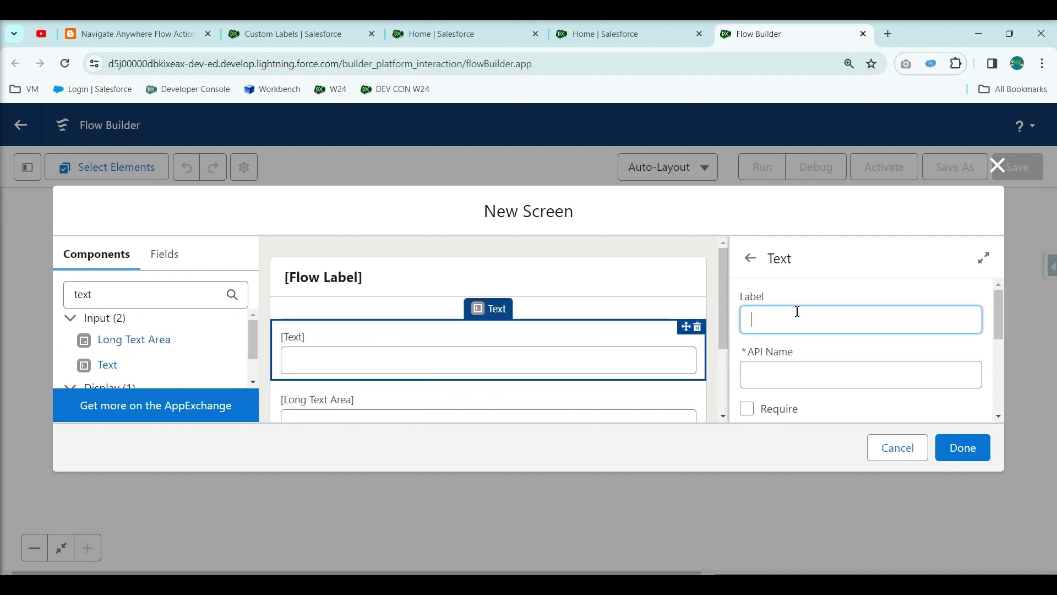
text(Subject)
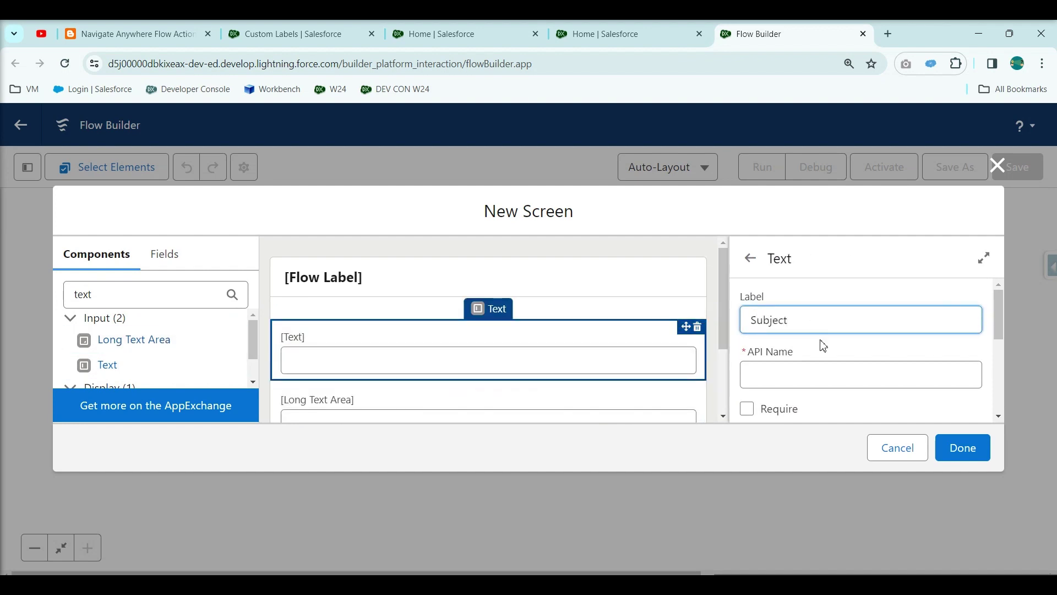
click(823, 346)
Step: Label the screen's Long Text Area component Description
scroll(432, 321, down, 2)
click(432, 321)
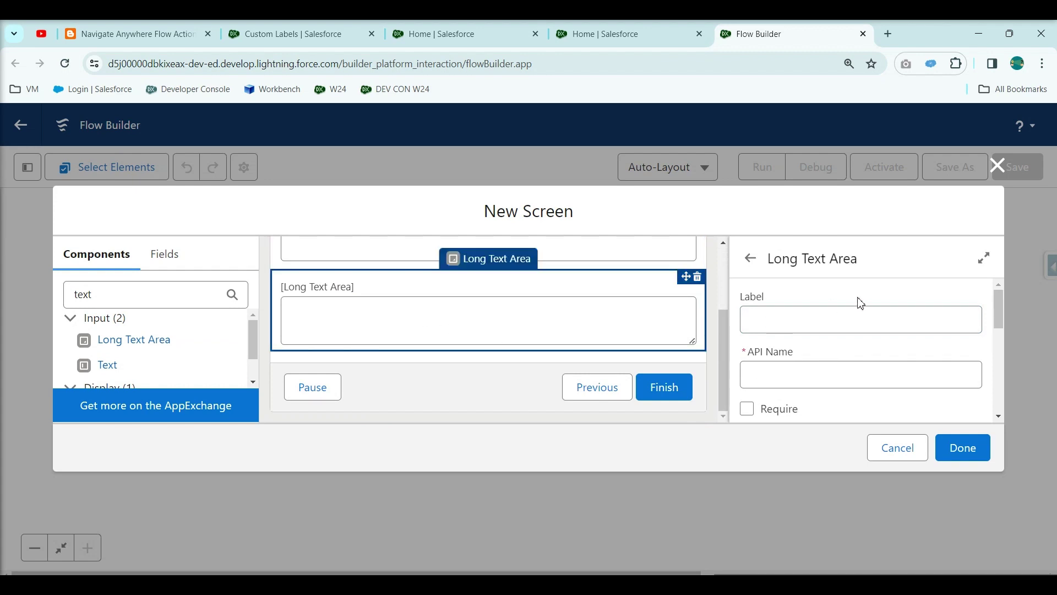
click(812, 326)
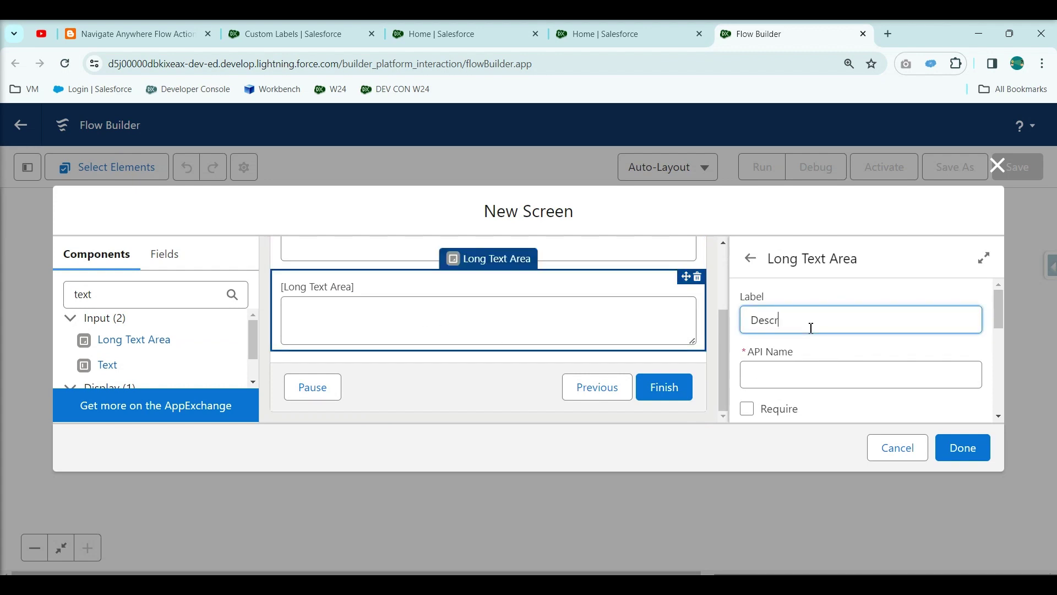
click(825, 364)
Step: Label the screen itself Case Creation and finish configuring it
scroll(439, 279, up, 2)
click(378, 265)
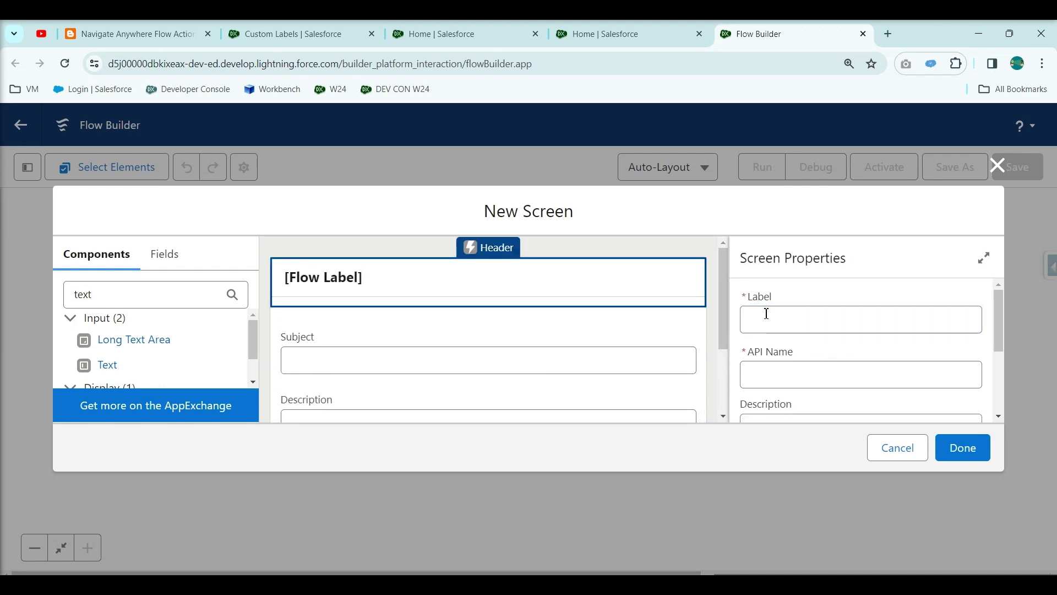
click(768, 317)
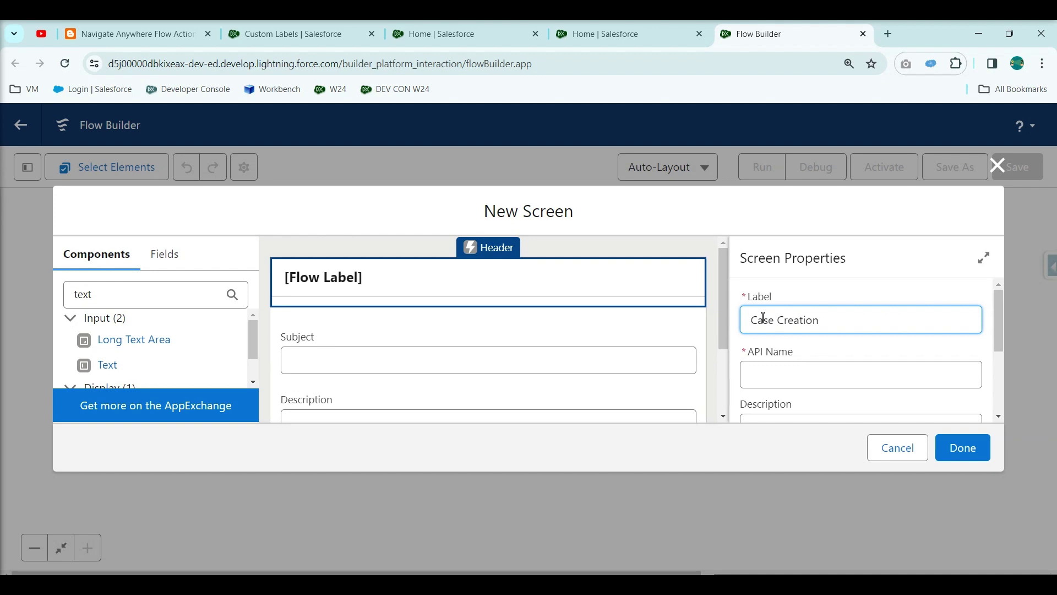
click(853, 285)
click(951, 440)
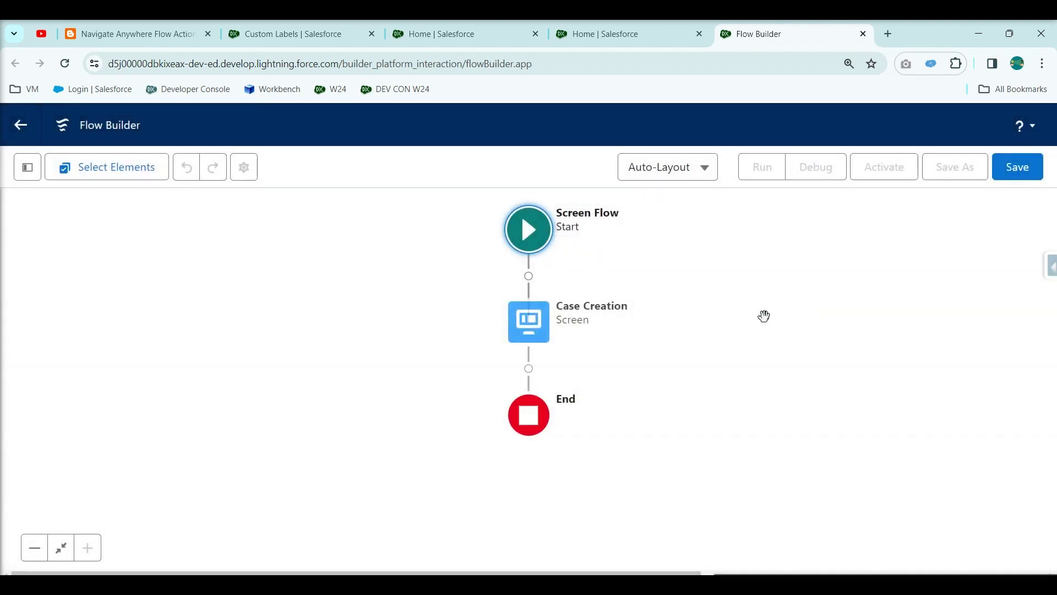
Step: Add a Create Records element labelled Case Create after the Case Creation screen
click(530, 374)
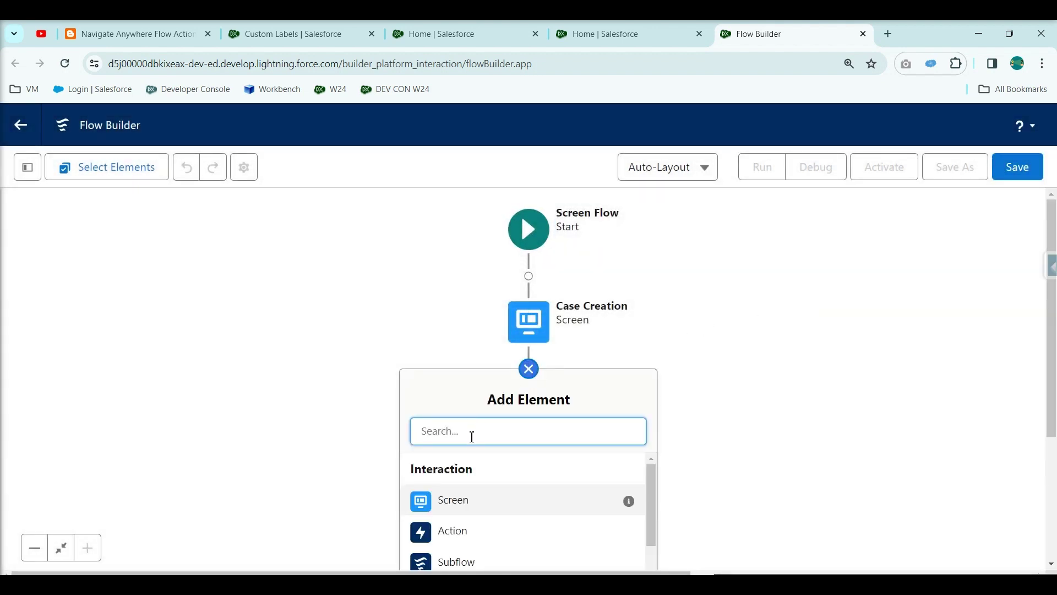
text(crea)
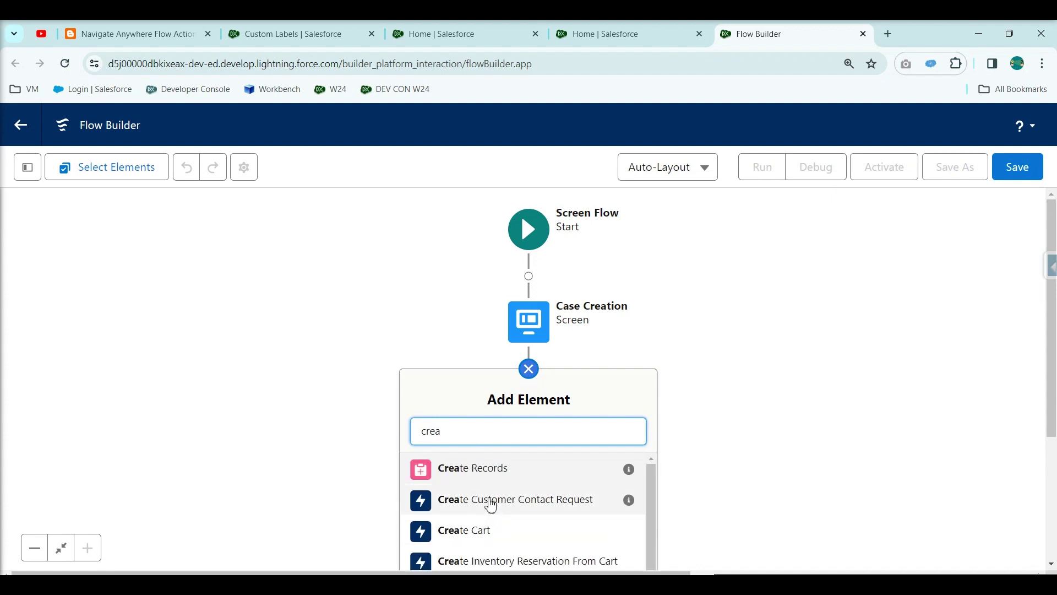
click(487, 476)
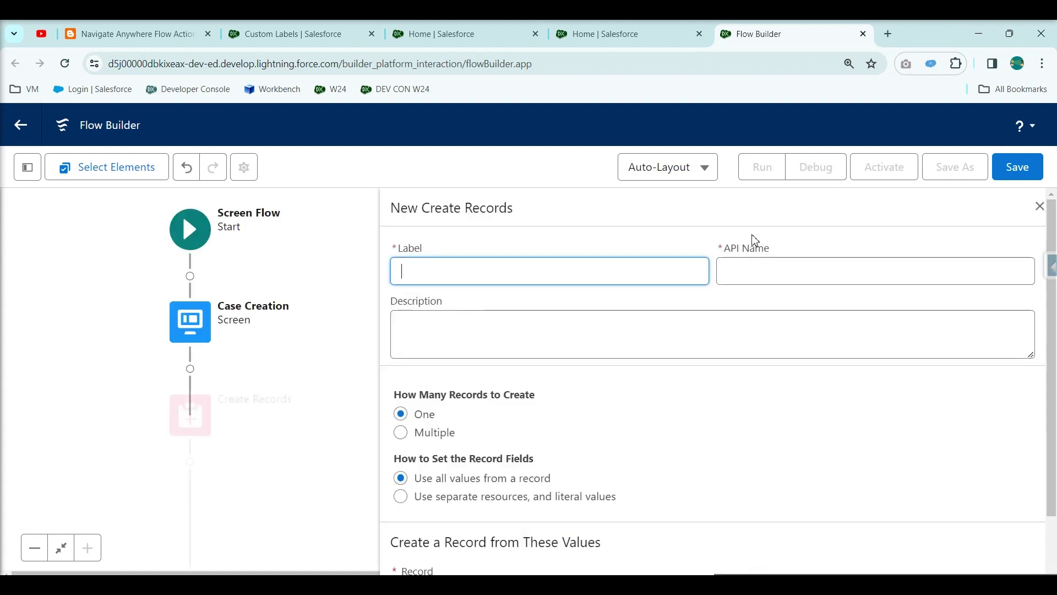
click(595, 276)
text(Case Creat)
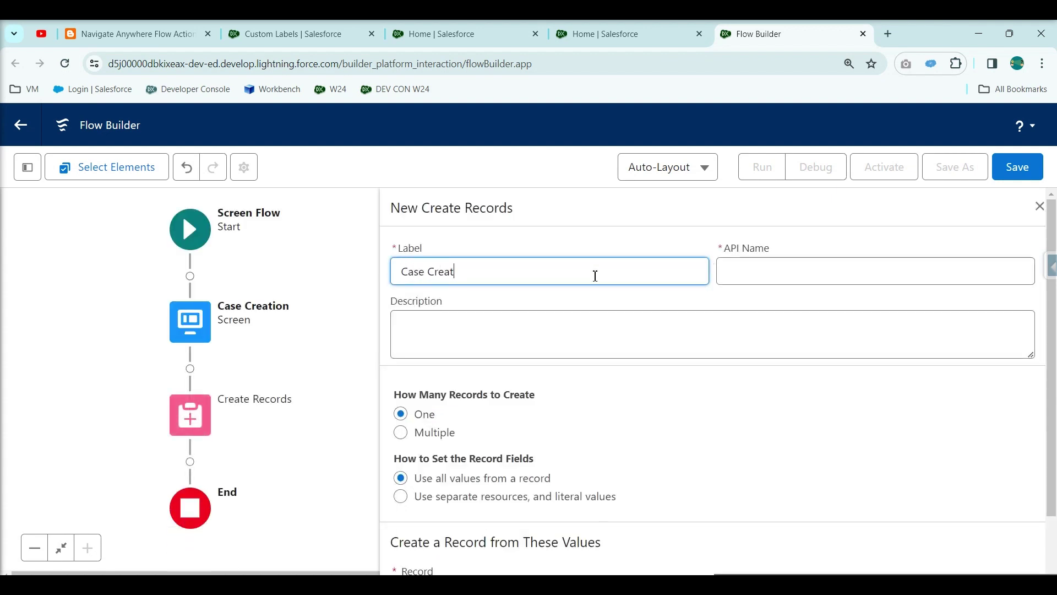
text(e)
click(708, 354)
Step: Set the Case Create element to use separate resources and literal values, with Case as the object
click(469, 496)
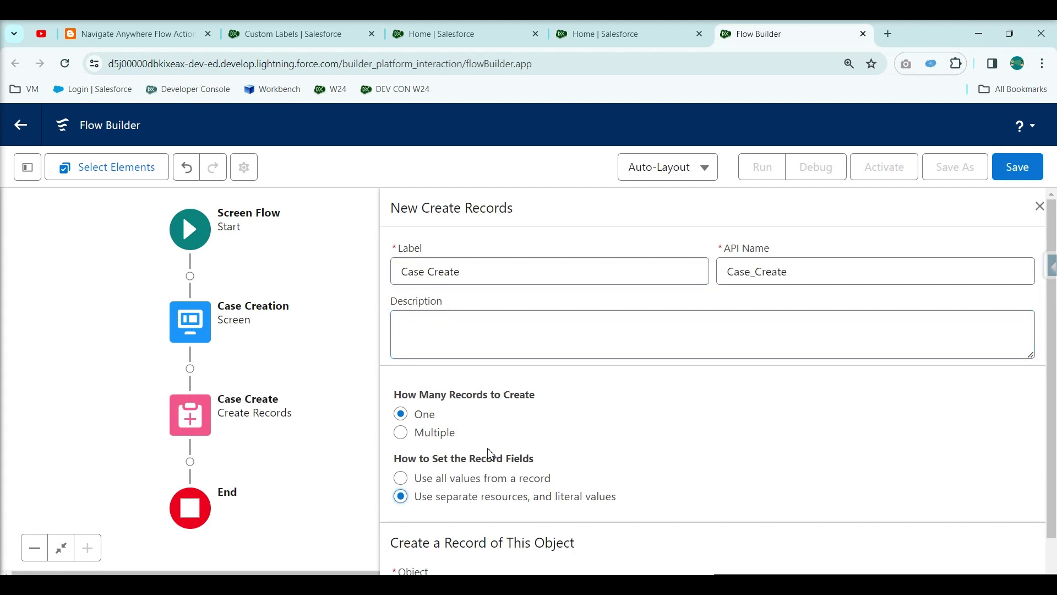
scroll(479, 479, down, 1)
click(444, 557)
text(case)
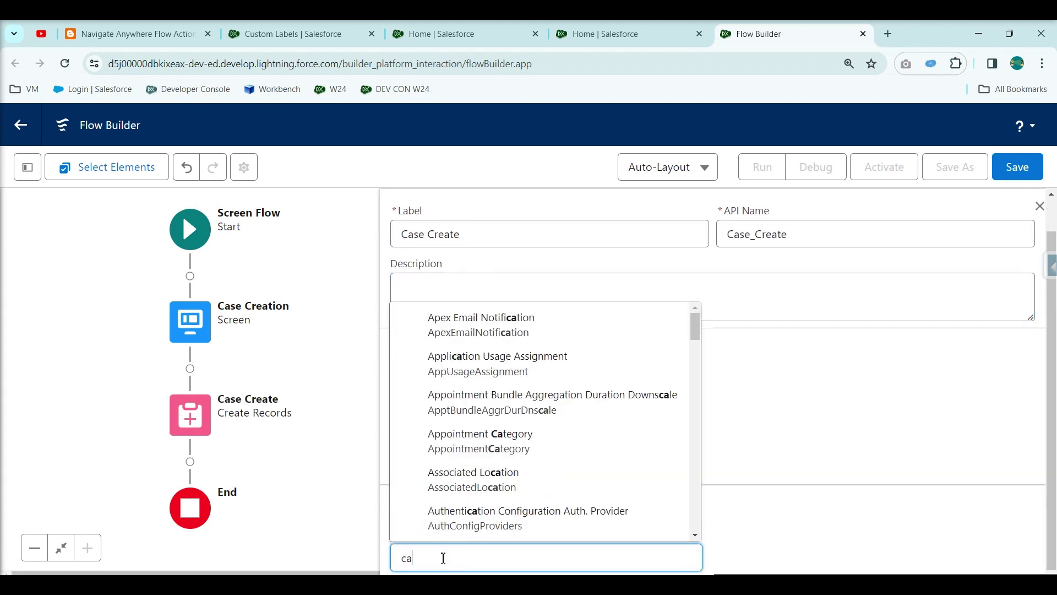
click(523, 376)
scroll(596, 402, down, 2)
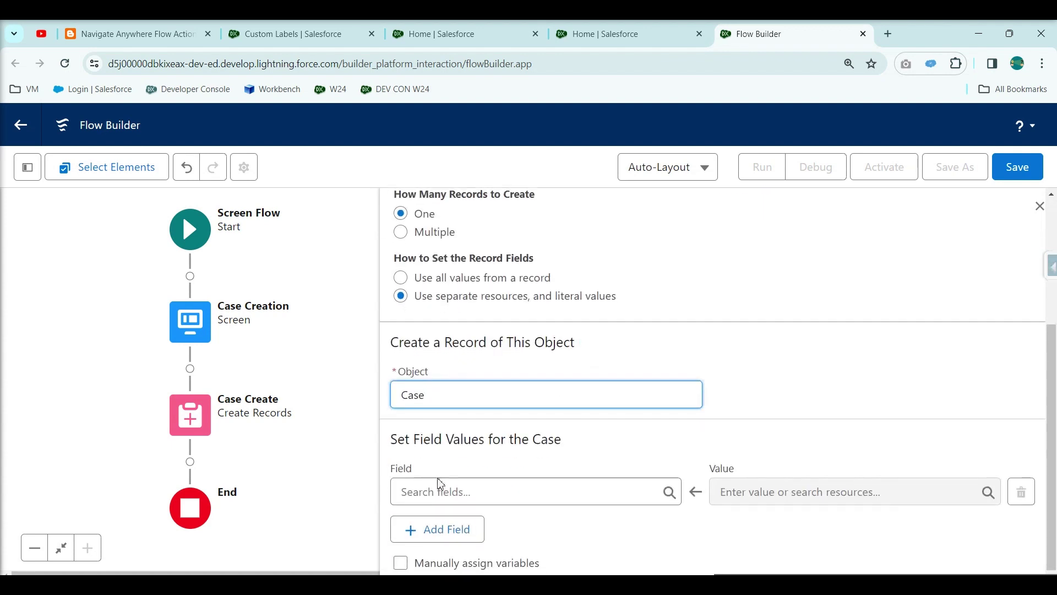
Step: Set the case's Subject field to the Subject screen component in the Case Create element
click(440, 485)
text(sub)
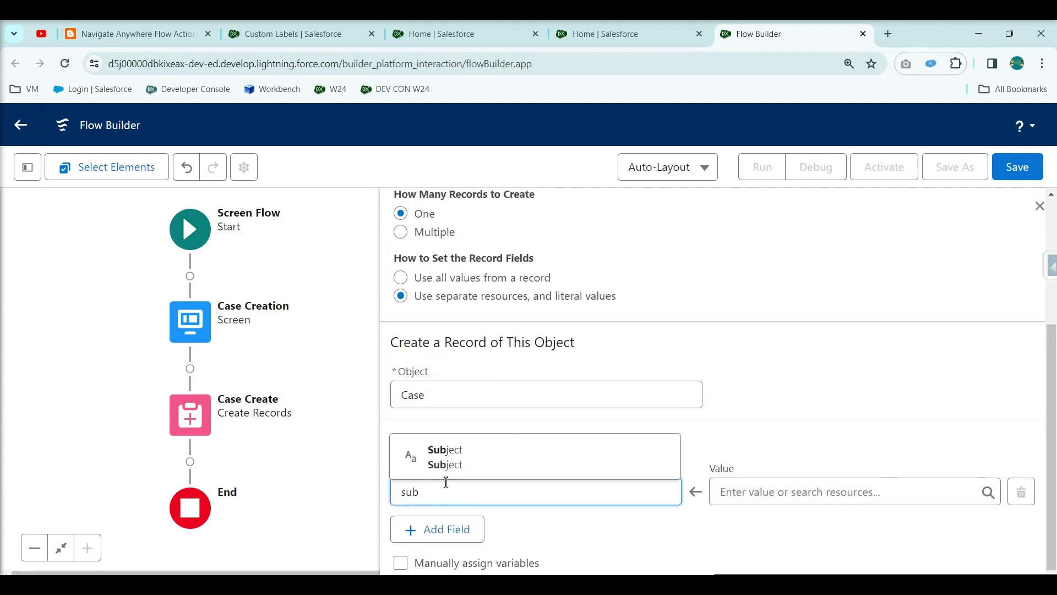
click(490, 465)
click(737, 489)
text(sub)
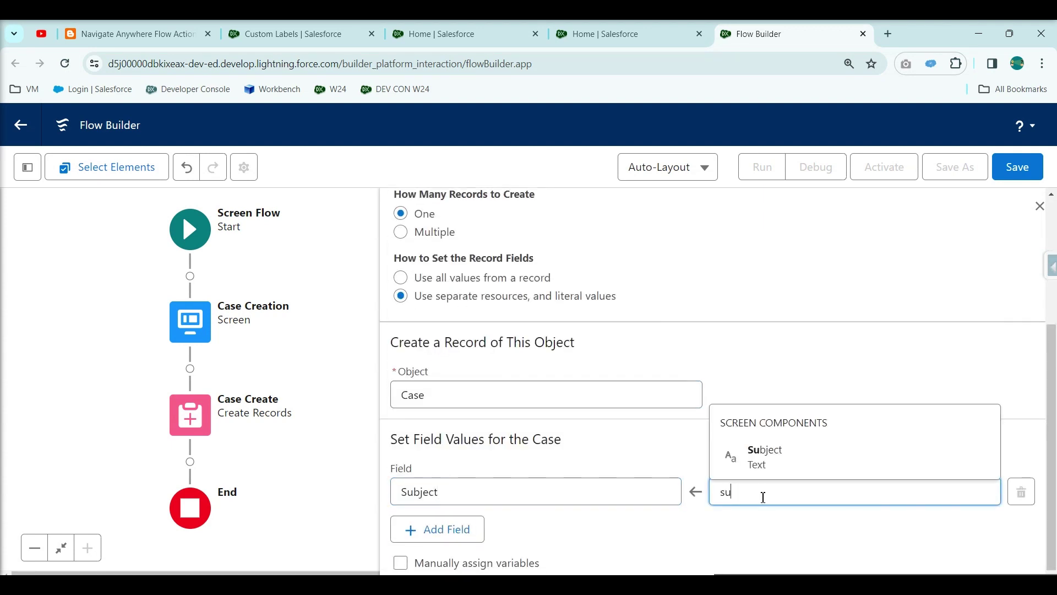
click(760, 448)
Step: Add a second field mapping that sets the case's Description to the Description screen component
click(432, 540)
click(449, 547)
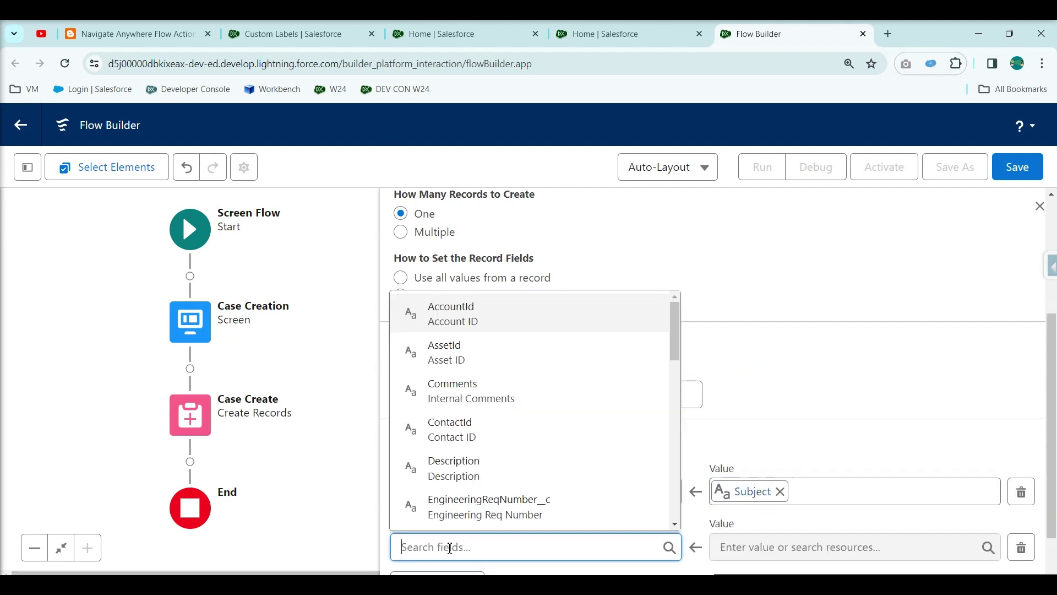
text(desc)
click(487, 517)
click(734, 545)
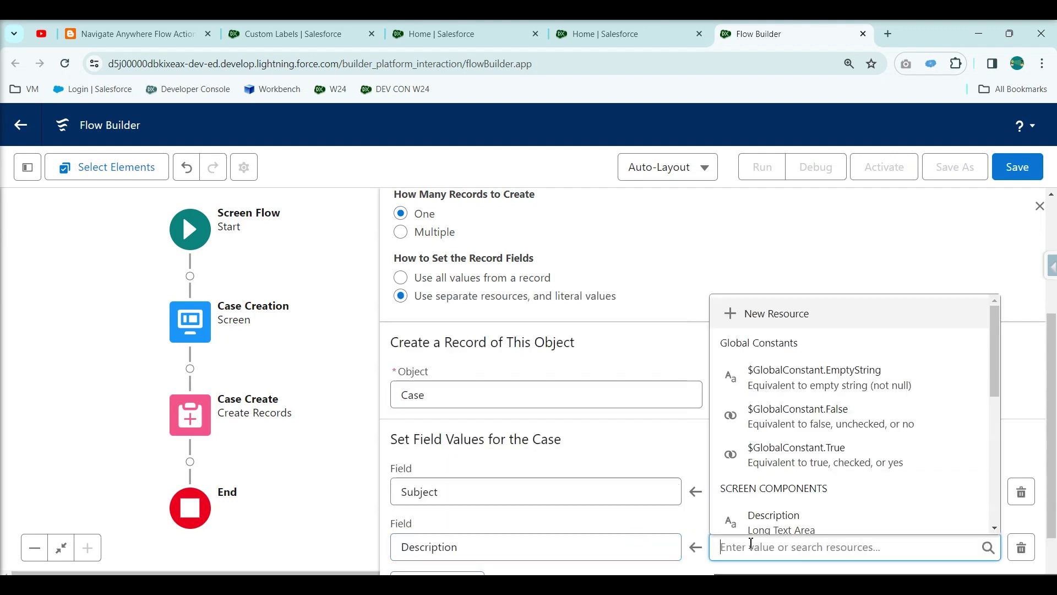
text(des)
click(777, 508)
Step: Turn on manual variable assignment and start a new resource for storing the case ID
scroll(786, 418, down, 1)
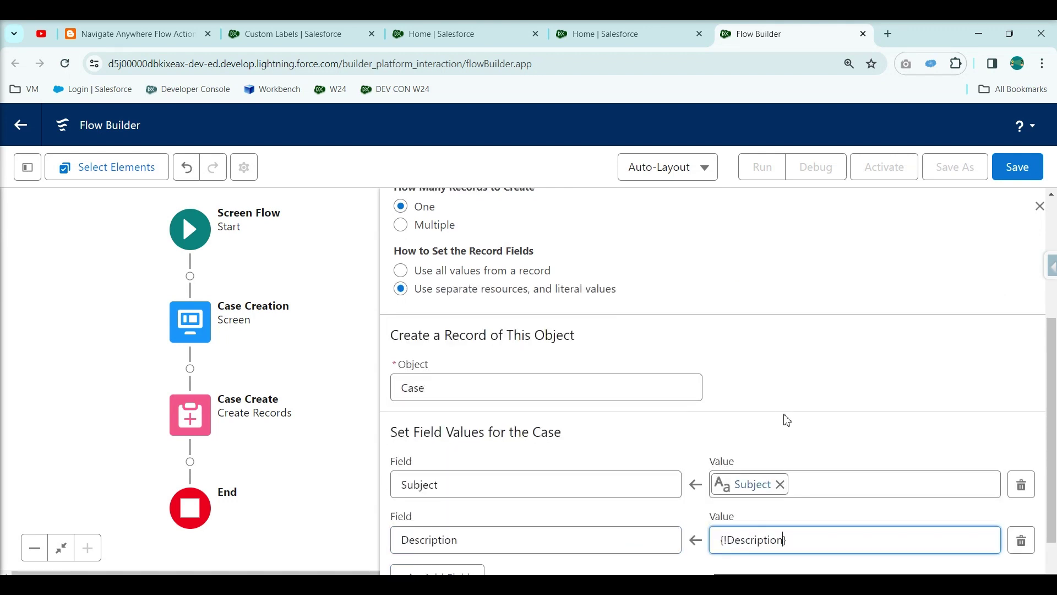
click(404, 565)
scroll(528, 474, down, 1)
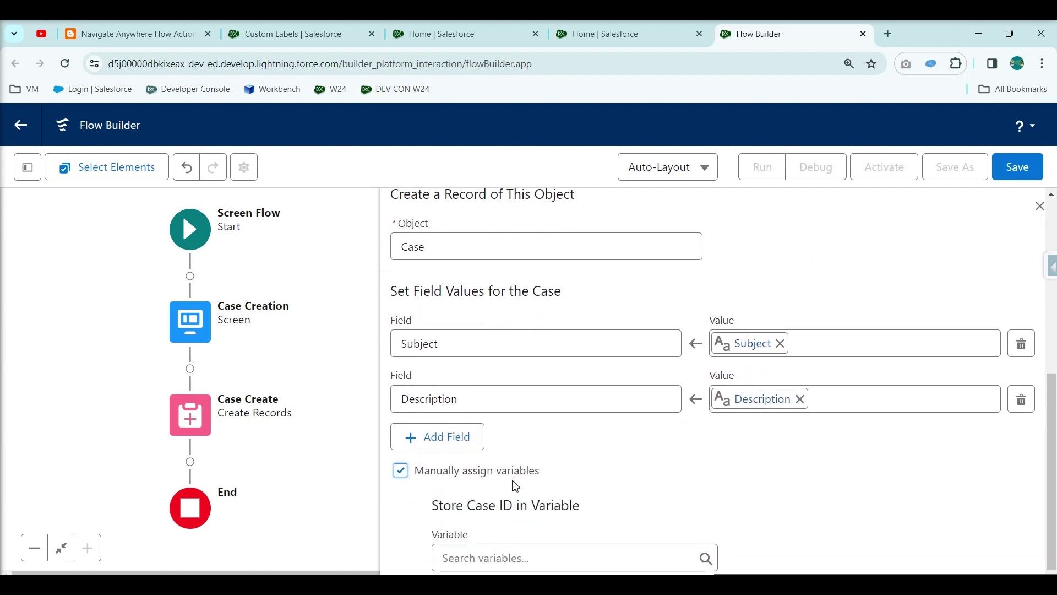
click(471, 560)
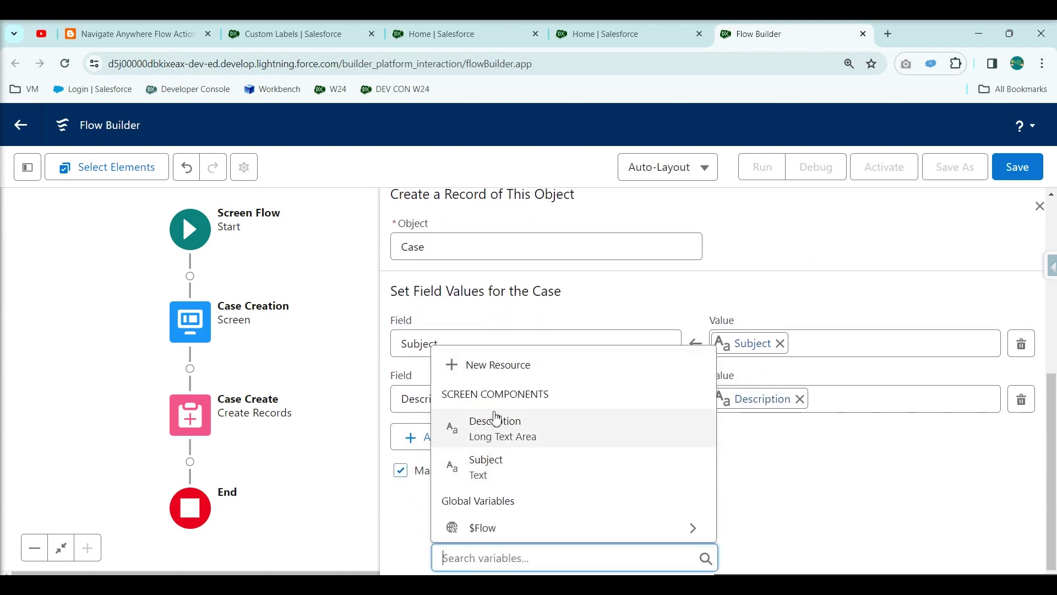
click(495, 367)
Step: Create a Variable resource with API name caseId and data type Text to store the case ID
click(254, 276)
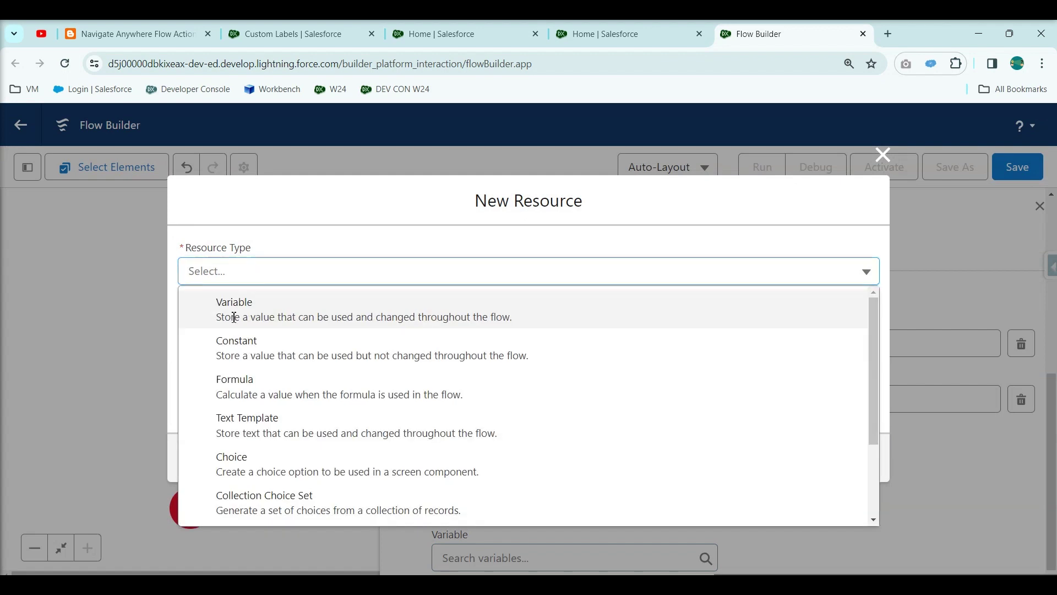
click(249, 314)
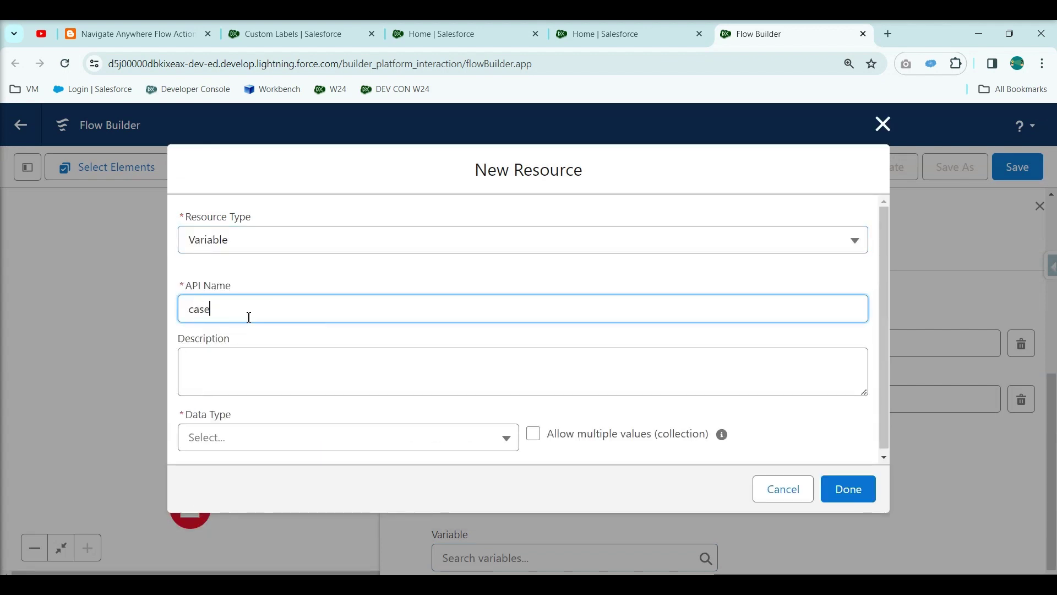
click(282, 371)
click(222, 435)
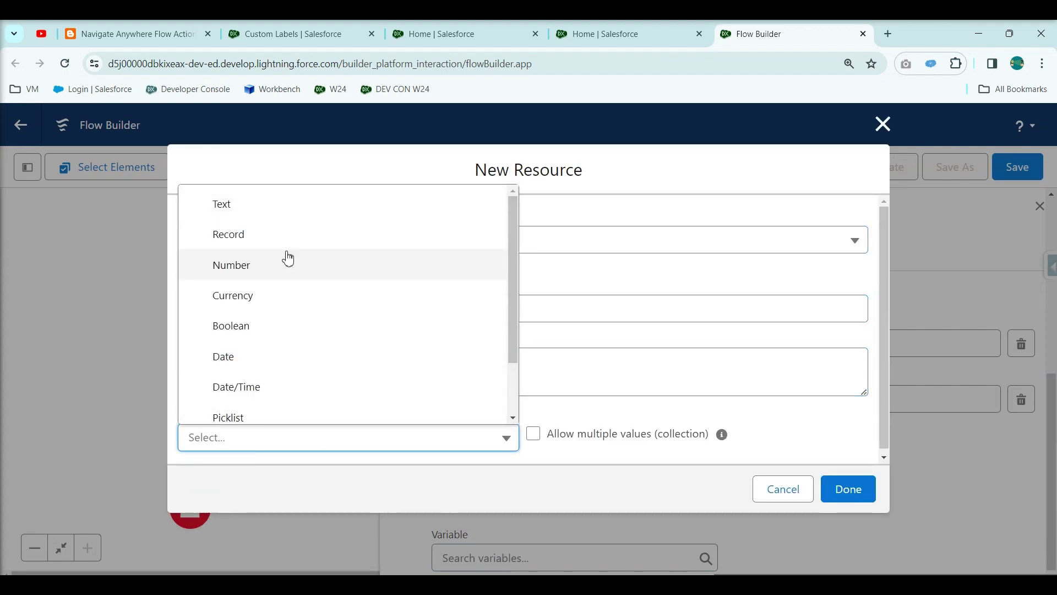
click(272, 207)
scroll(285, 375, down, 2)
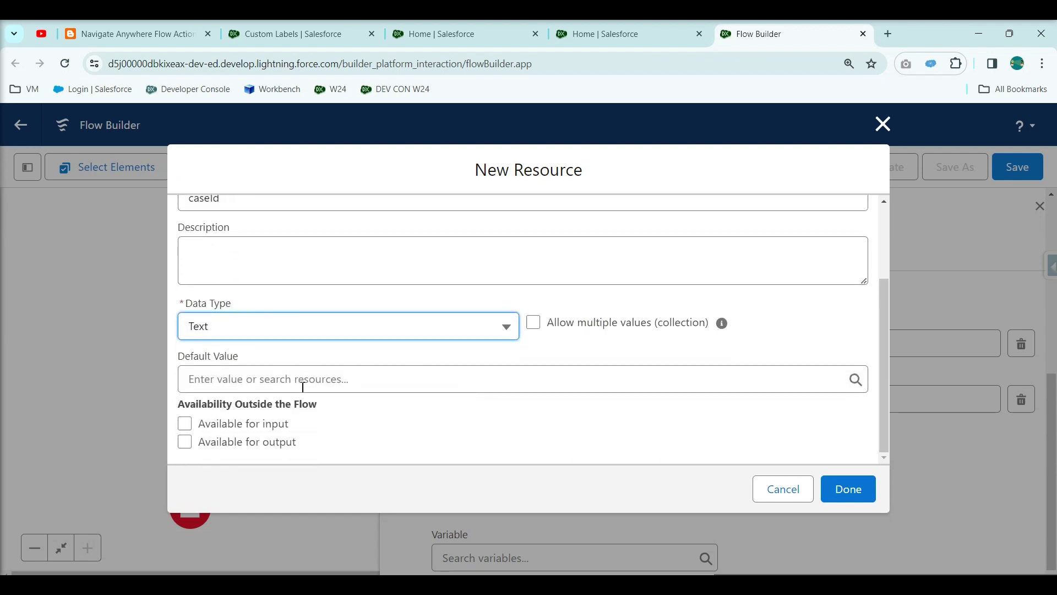
click(848, 484)
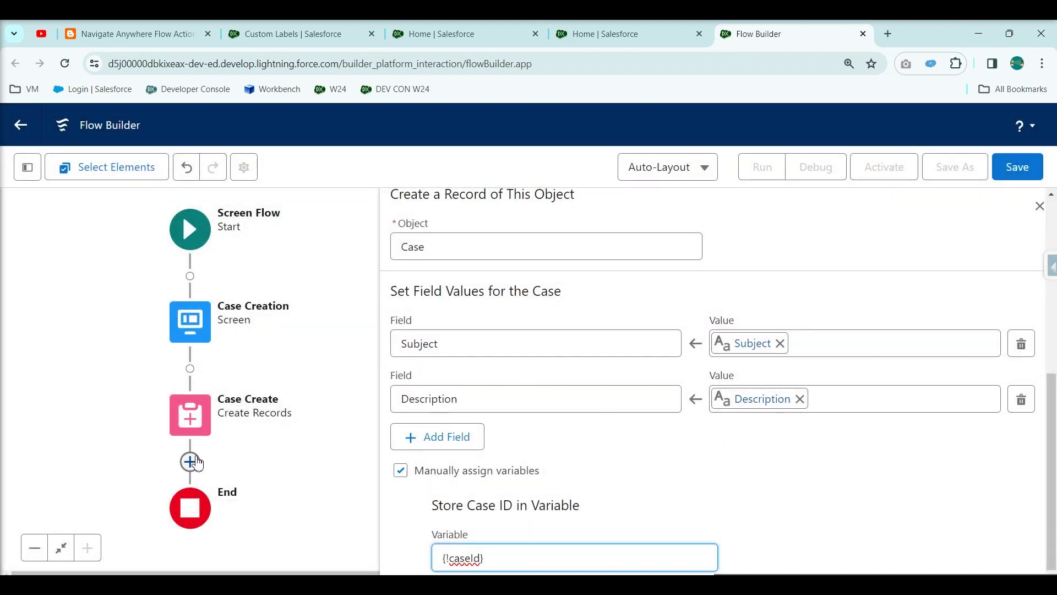
Step: Add an Action element after Case Create that uses the navigateEverywhereLFA action
click(190, 462)
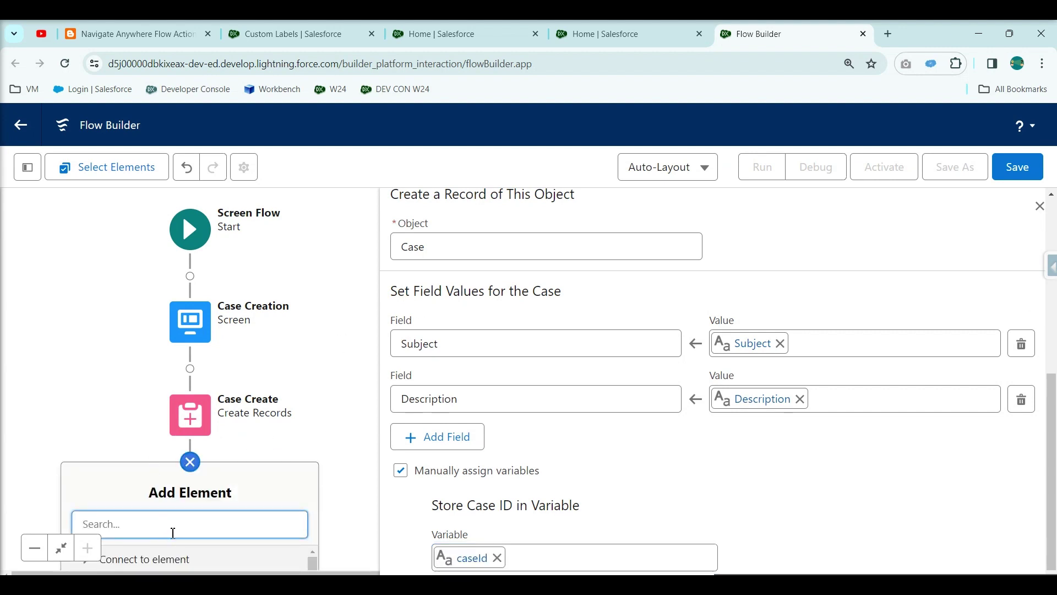
text(ac)
click(157, 559)
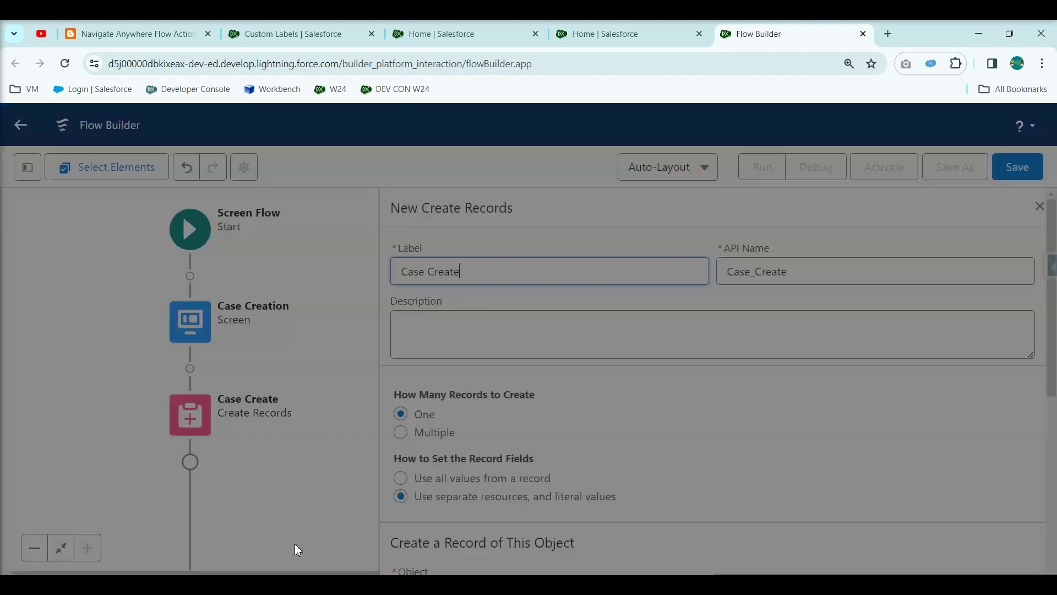
click(525, 224)
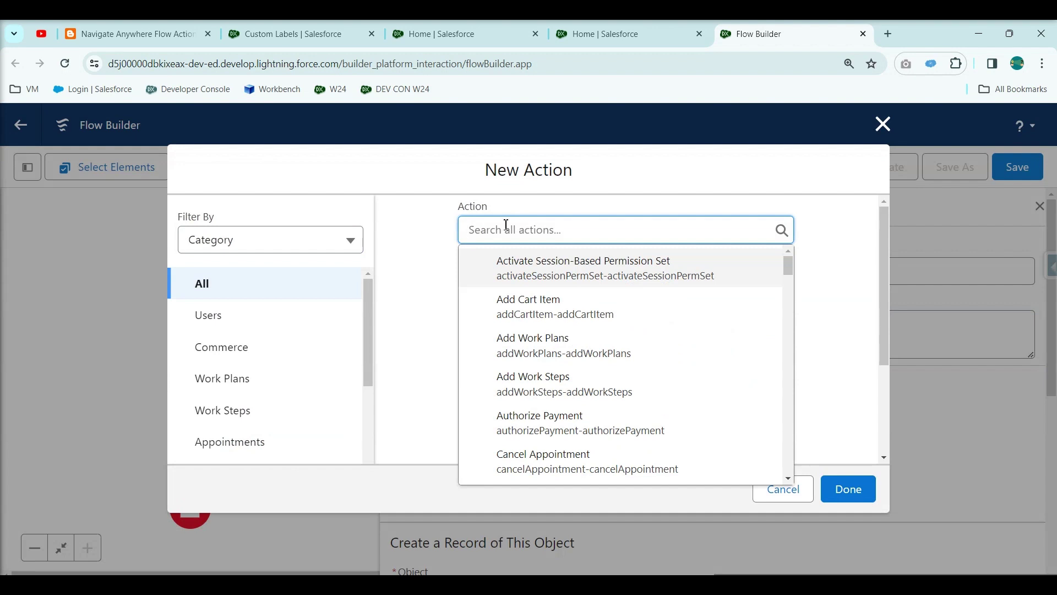
text(nav)
click(529, 257)
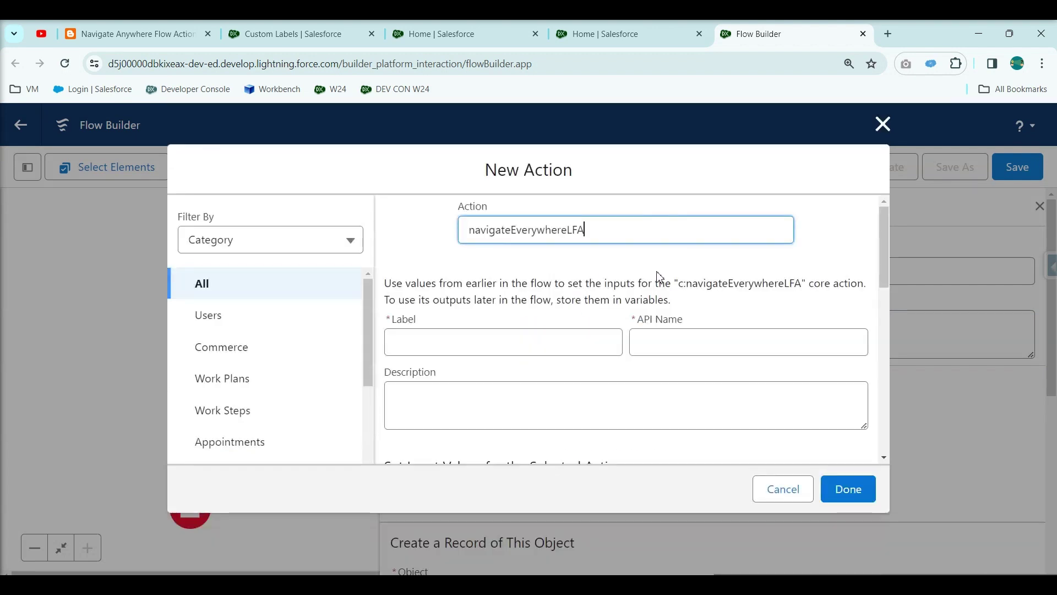
Step: Label the action Navigate to Record and set its Destination Type to url
click(451, 339)
text(Navigate to Record)
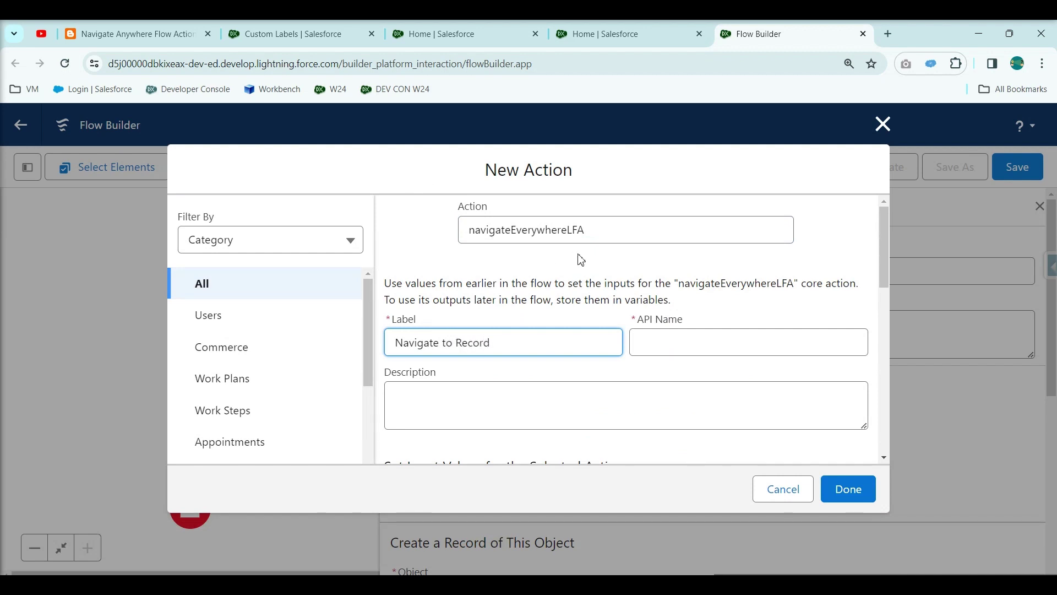
click(581, 260)
scroll(550, 259, down, 5)
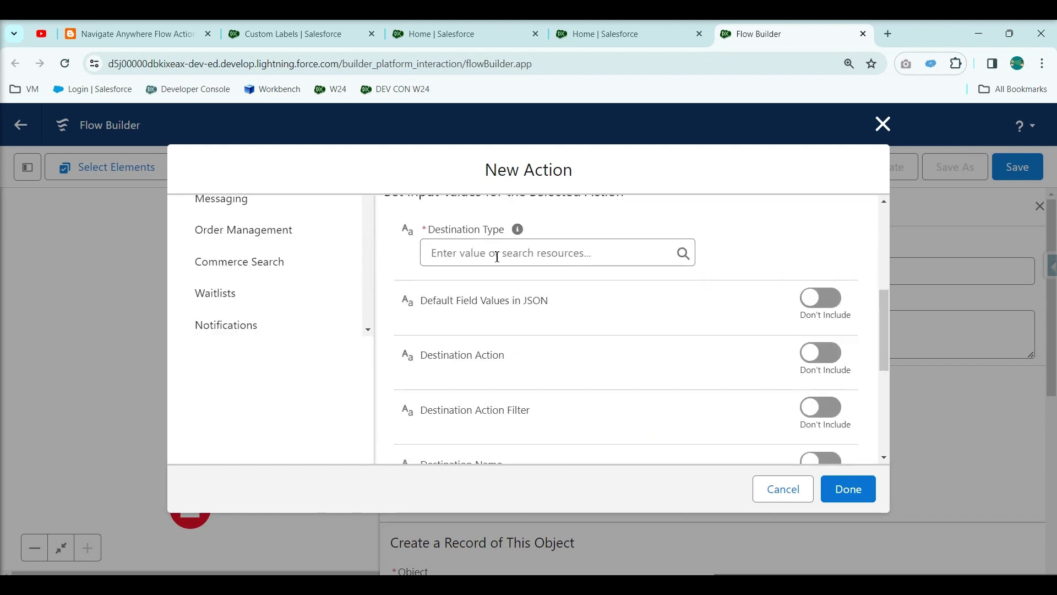
click(507, 255)
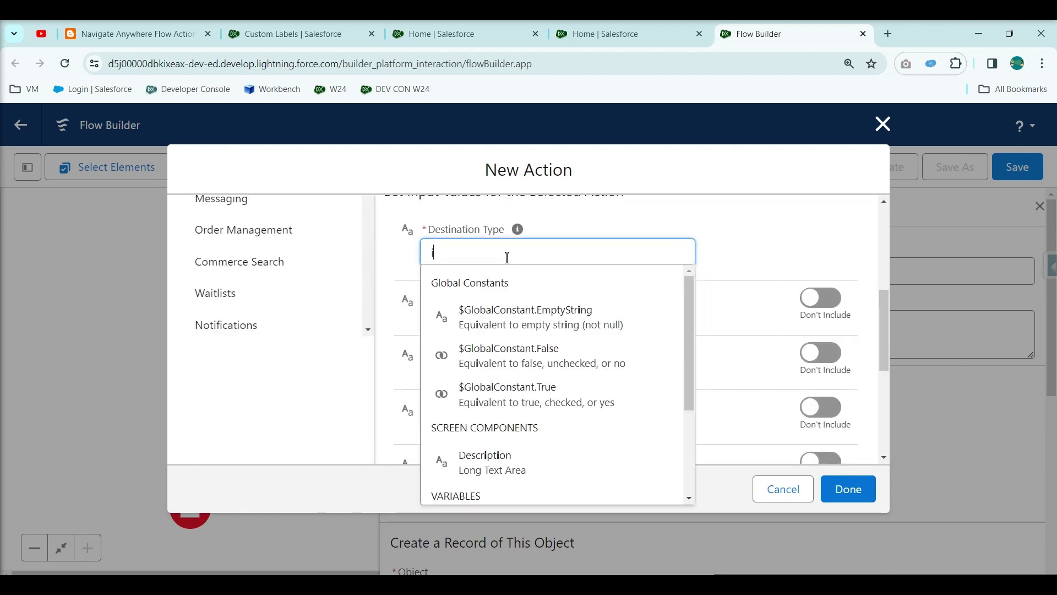
text(url)
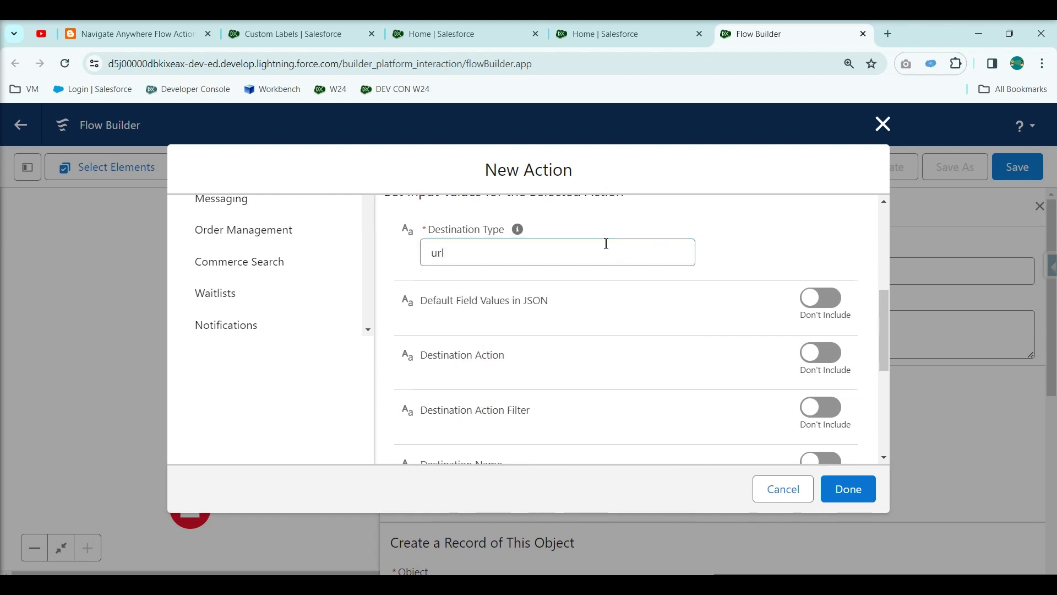
Step: Include the action's Destination URL input and start a Text Template resource for it with API name URL
scroll(572, 367, down, 3)
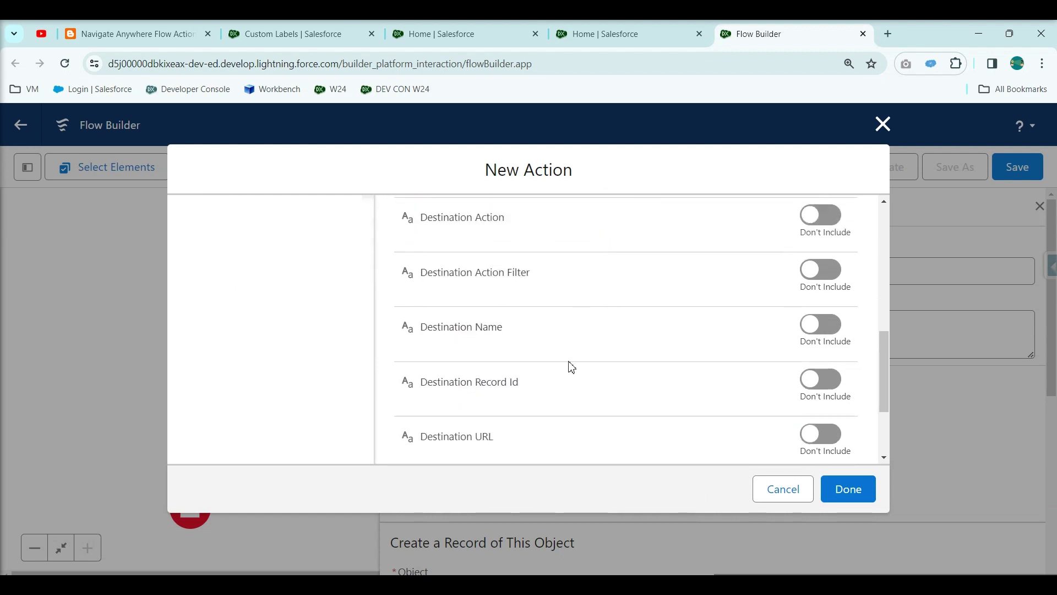
click(820, 434)
scroll(663, 394, down, 2)
click(485, 327)
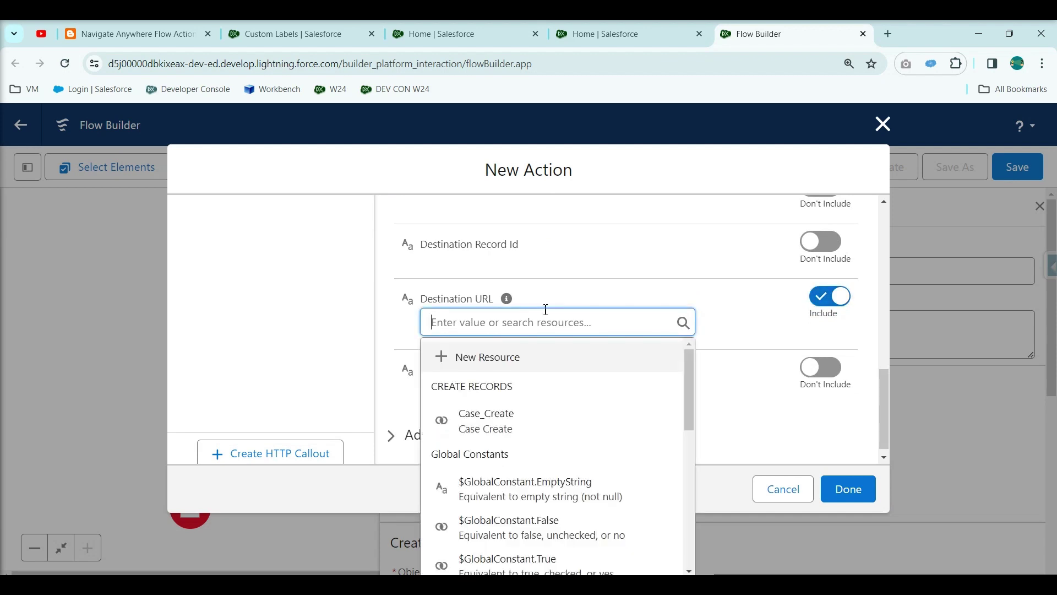
click(527, 358)
click(298, 271)
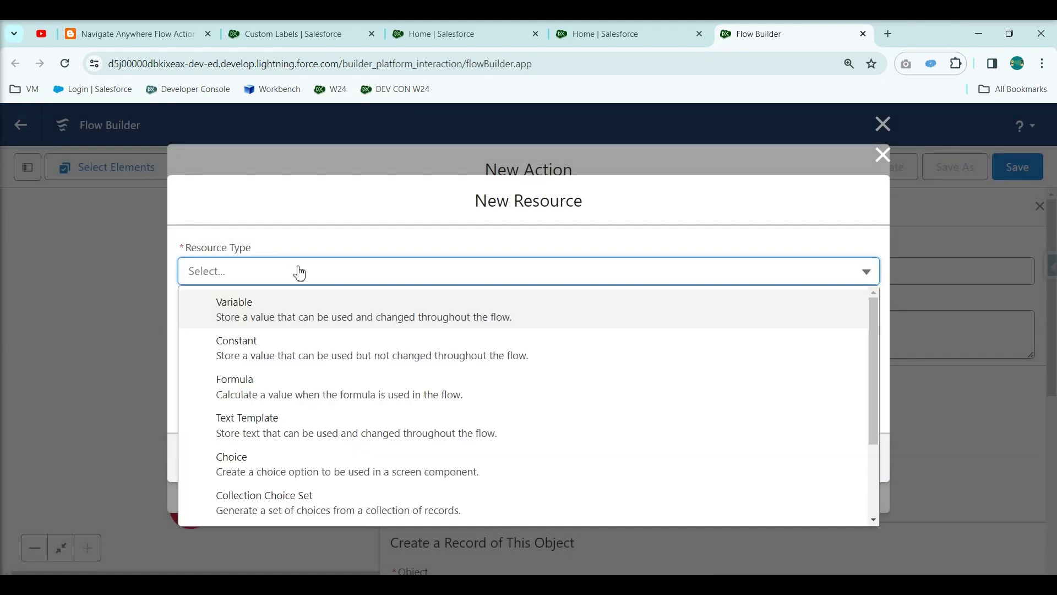
click(276, 419)
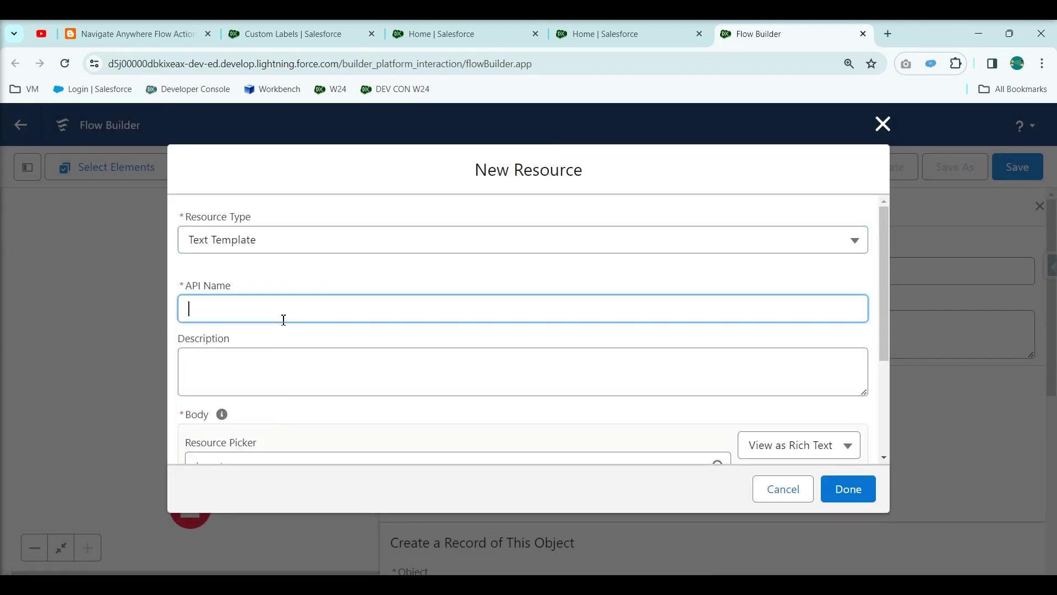
click(328, 362)
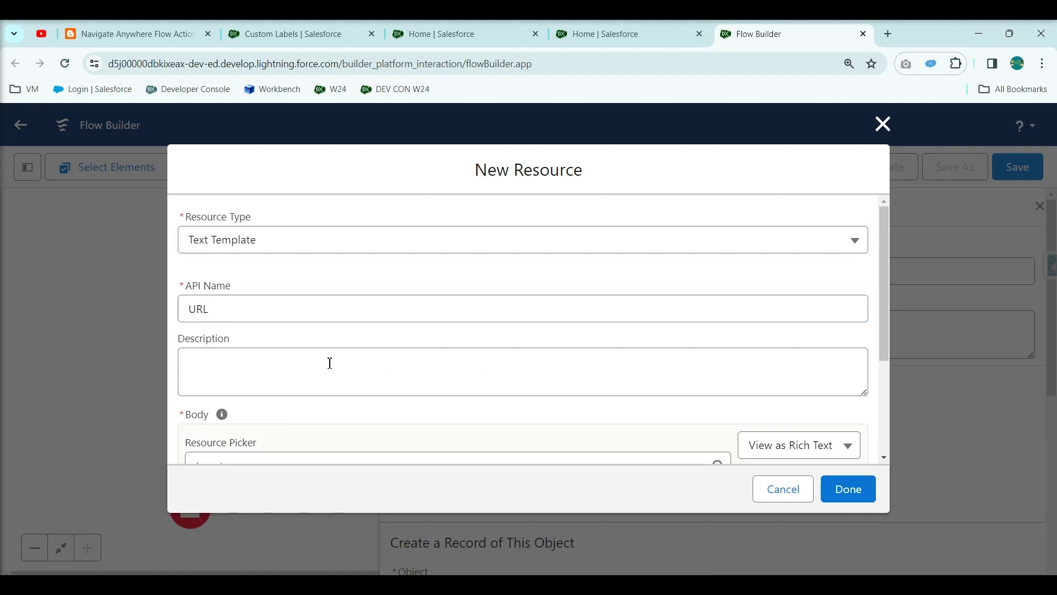
Step: Insert the custom label {!$Label.url} into the template body and check that label's value in the Custom Labels setup page
scroll(328, 362, down, 3)
click(245, 329)
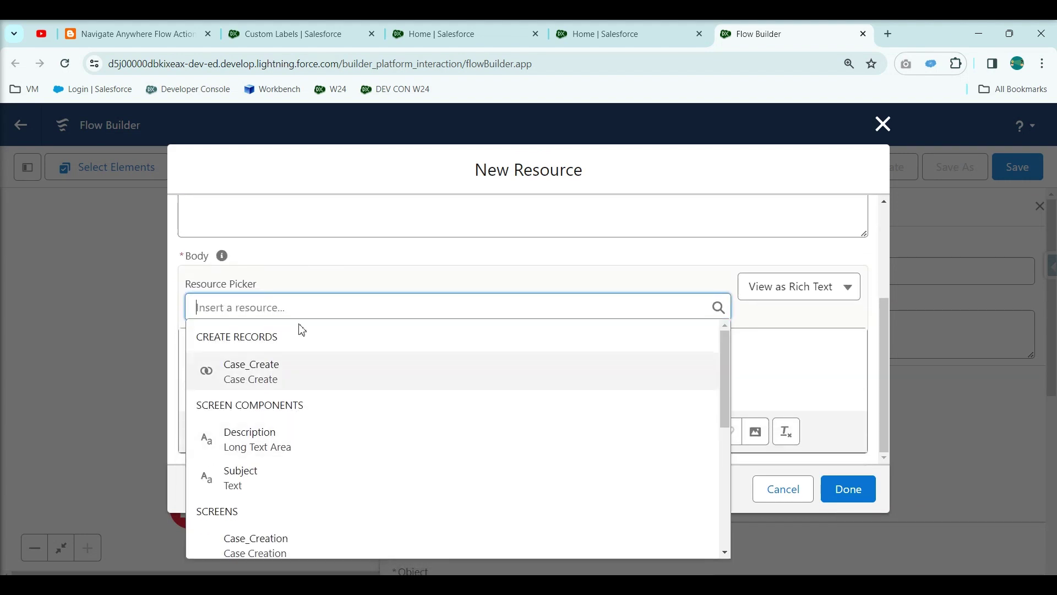
text(la)
click(300, 359)
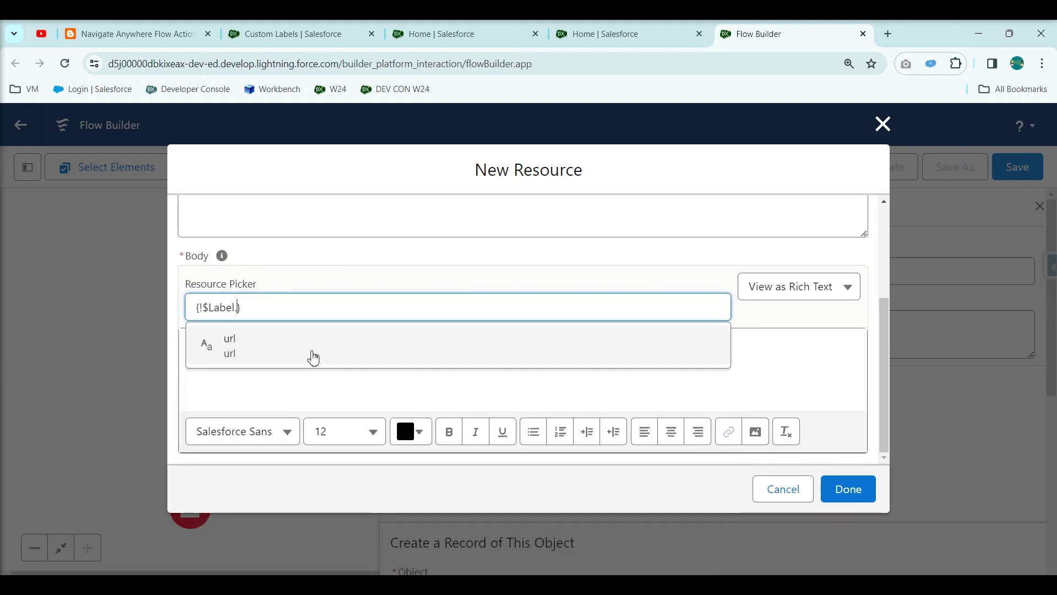
click(307, 356)
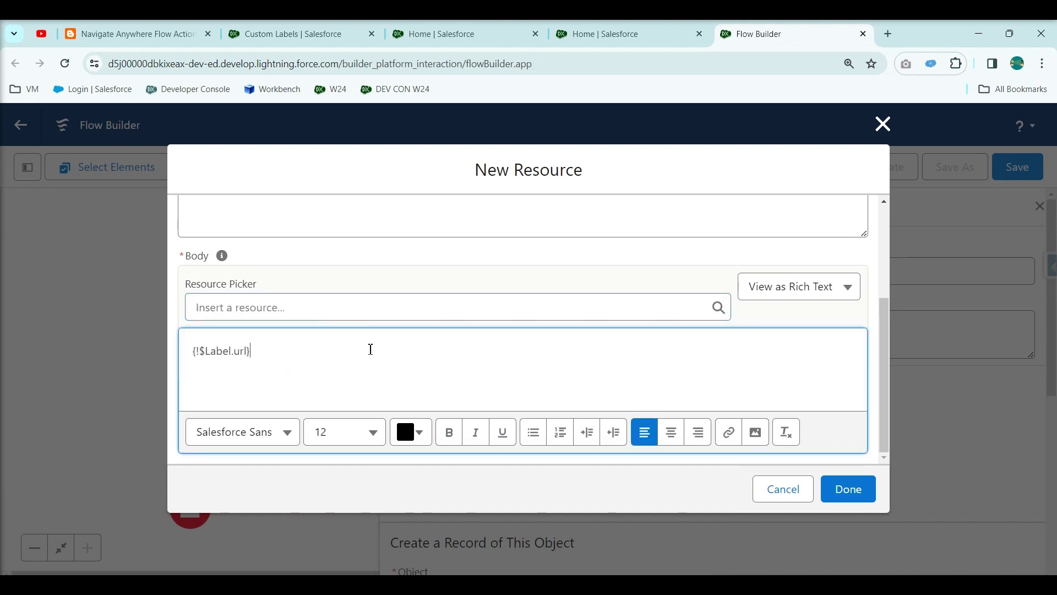
click(311, 35)
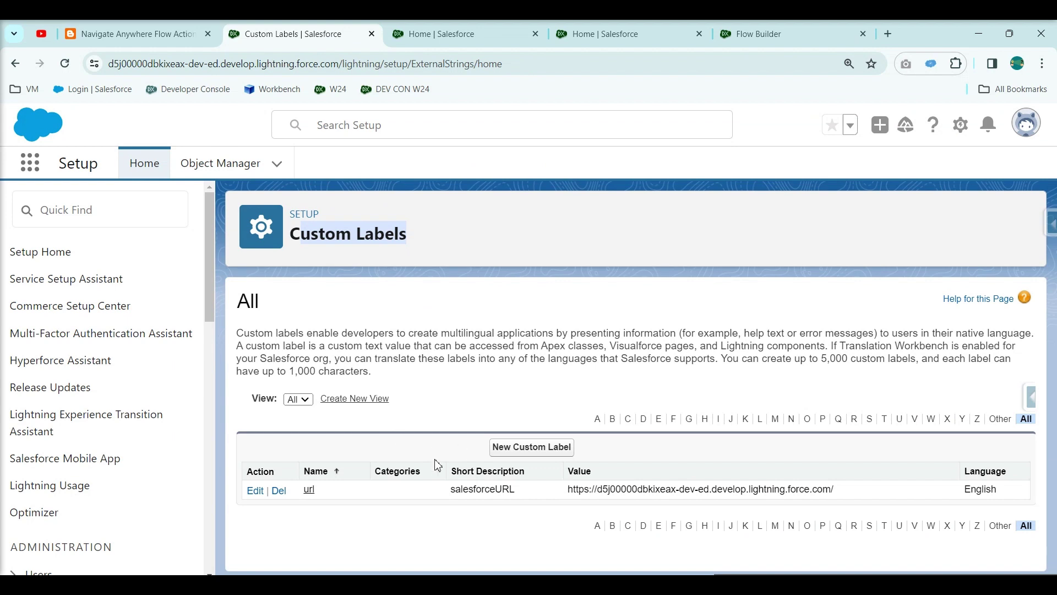
click(759, 35)
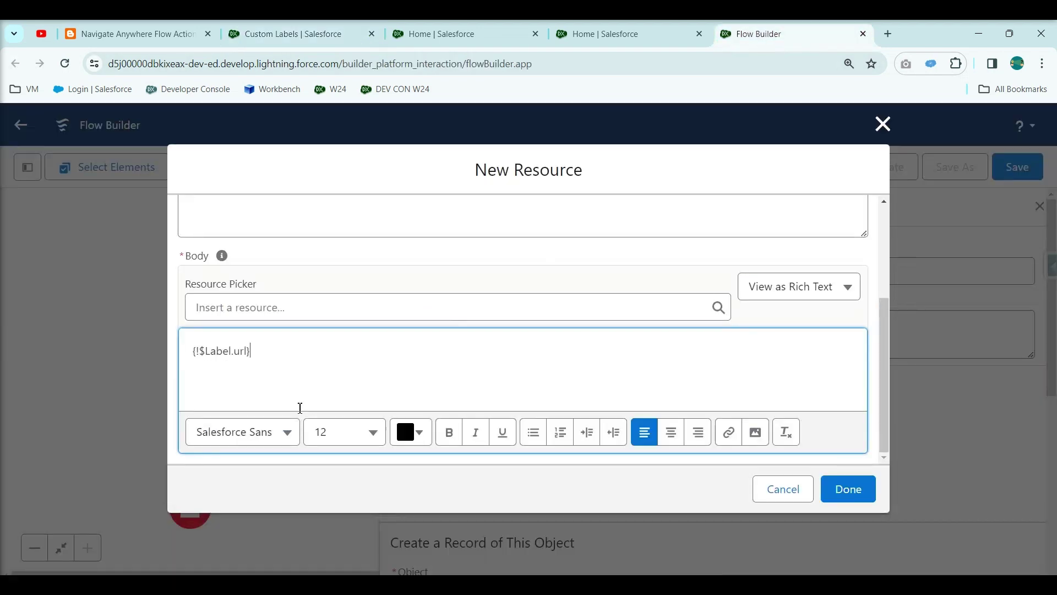
Step: Insert the caseId variable into the template body directly after the url label
click(272, 299)
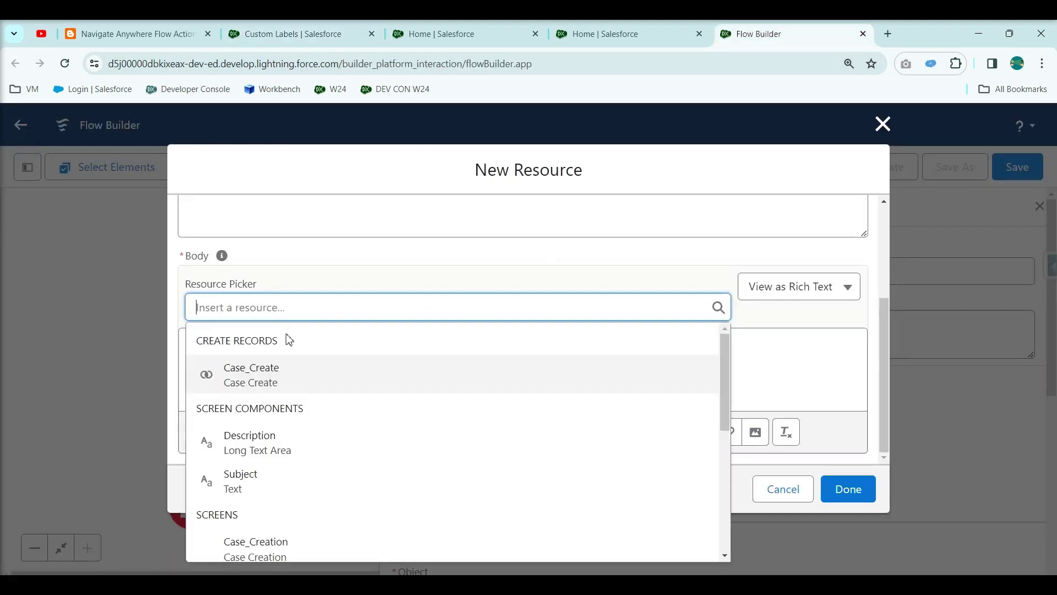
scroll(276, 413, down, 5)
scroll(273, 434, up, 2)
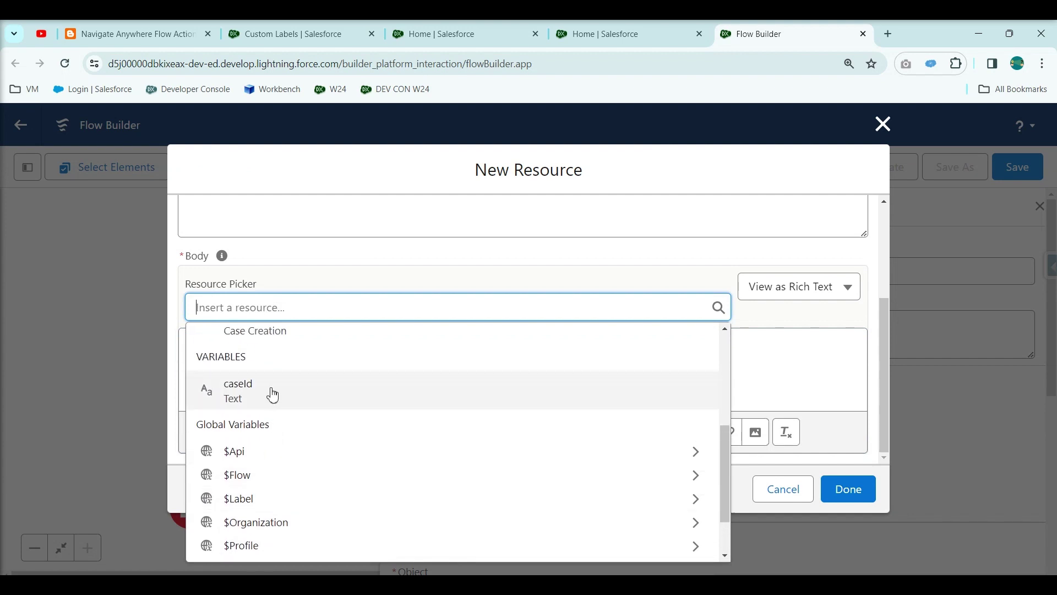
click(272, 394)
Step: Convert the template body to plain text, re-enter {!$Label.url}{!caseId} and finish the URL resource
key(ctrl+a)
key(ctrl+c)
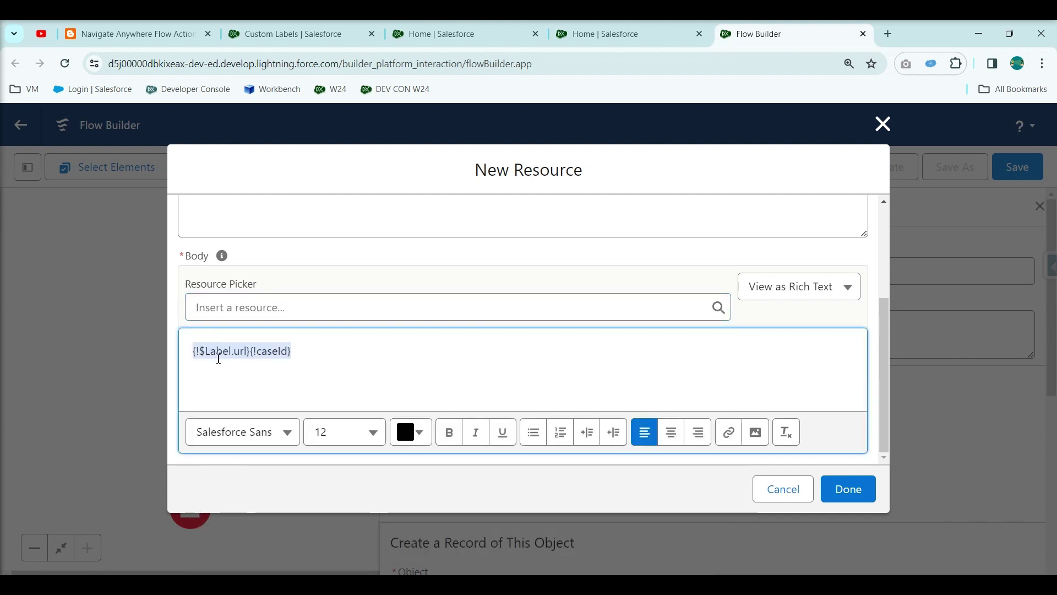
key(BackSpace)
click(773, 286)
click(770, 351)
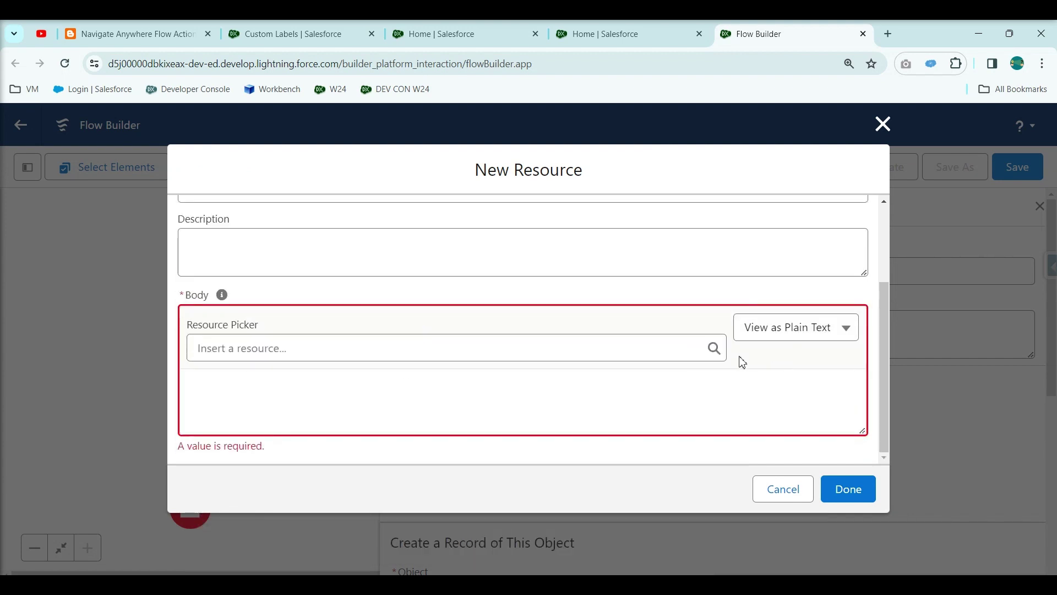
click(400, 399)
key(ctrl+v)
click(861, 496)
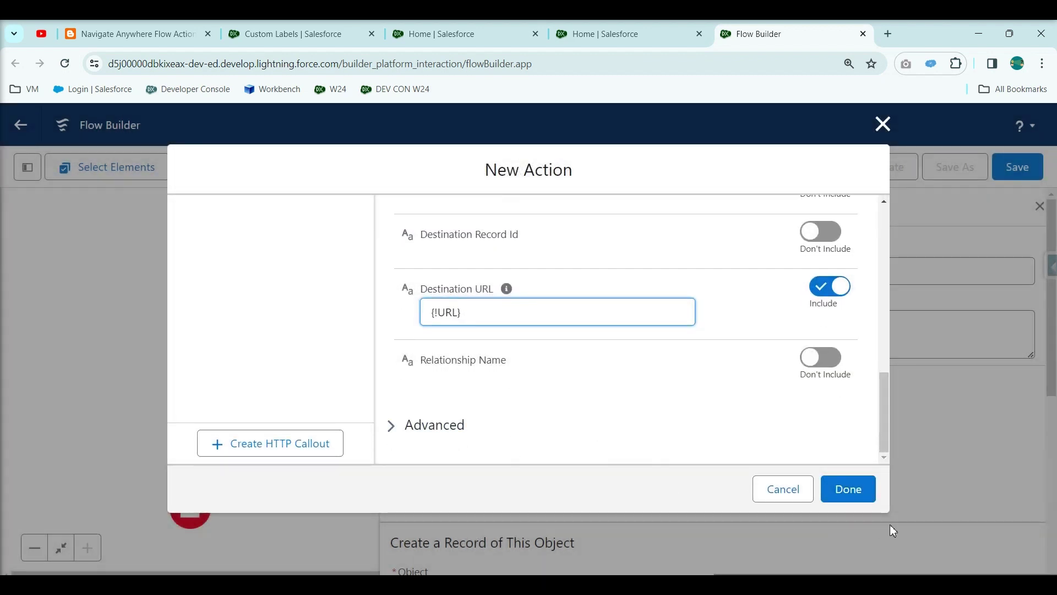
Step: Finish the Navigate to Record action, then save and activate the flow as "Create Case and Navigate to Record using Unofficalsf Package"
click(847, 490)
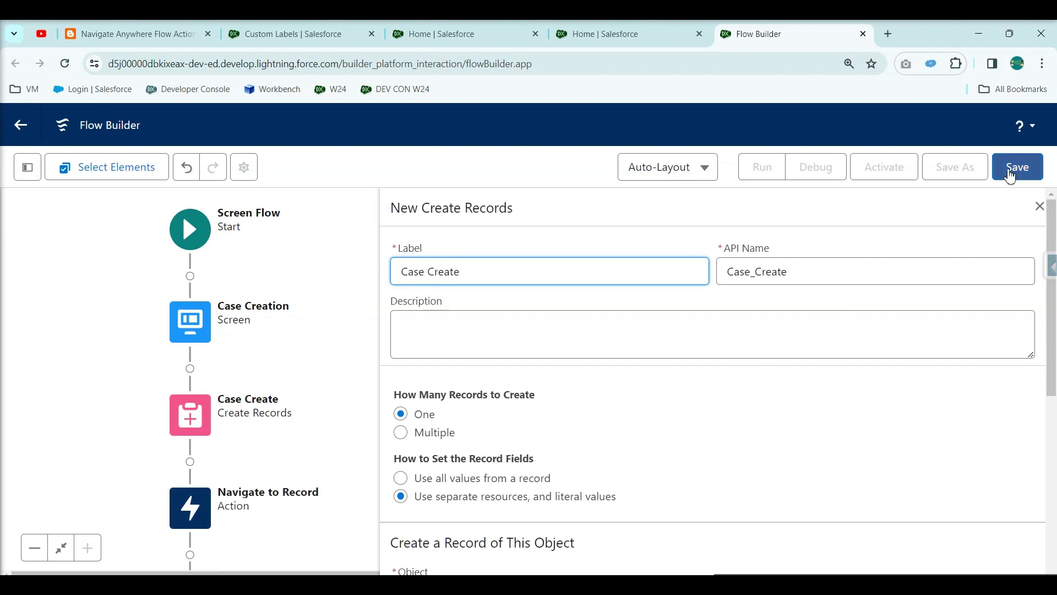
click(1012, 173)
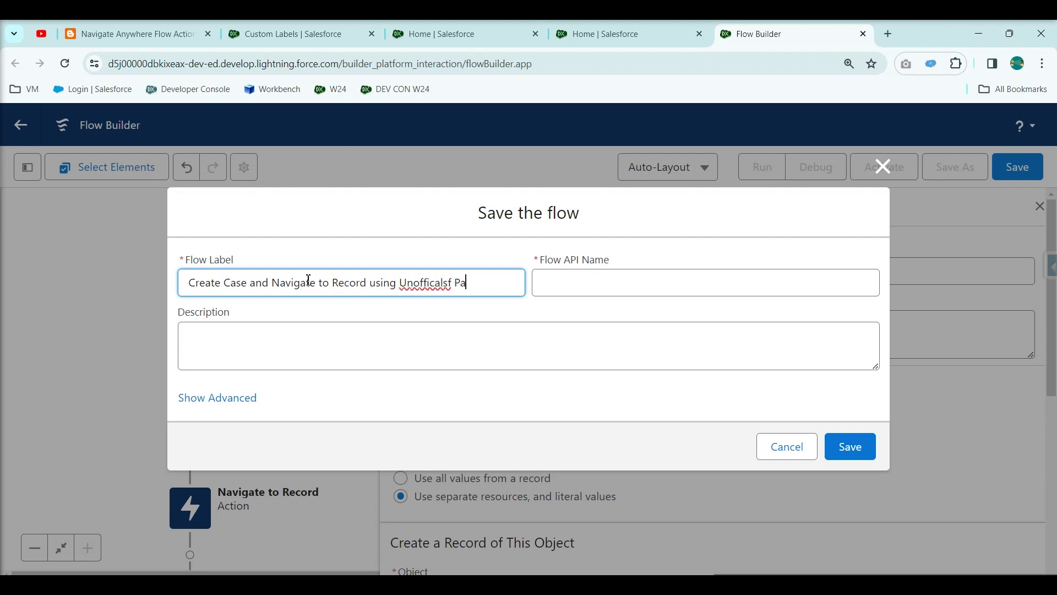
click(489, 353)
click(839, 445)
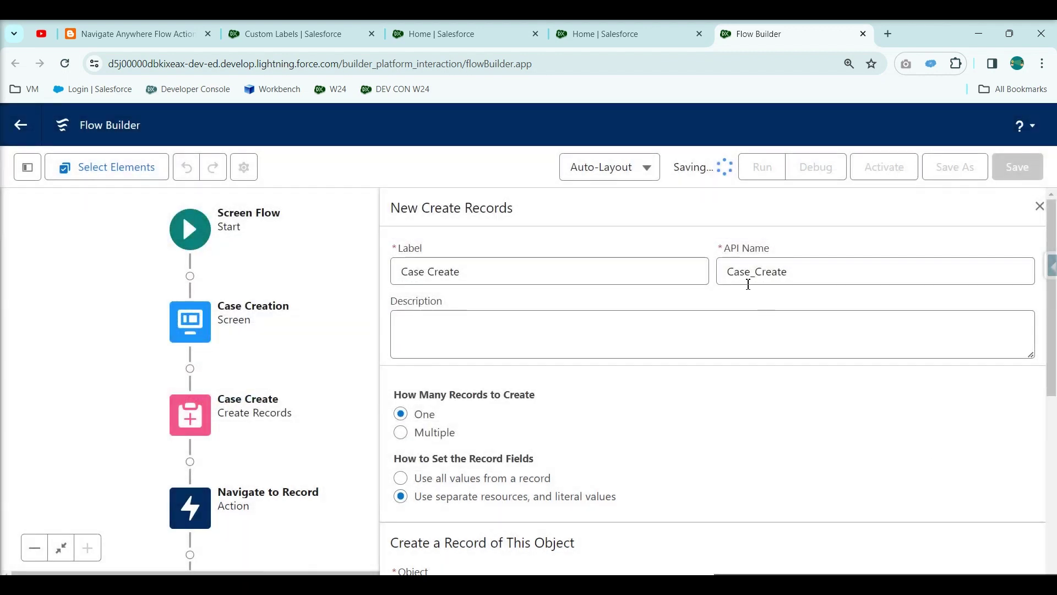
click(888, 172)
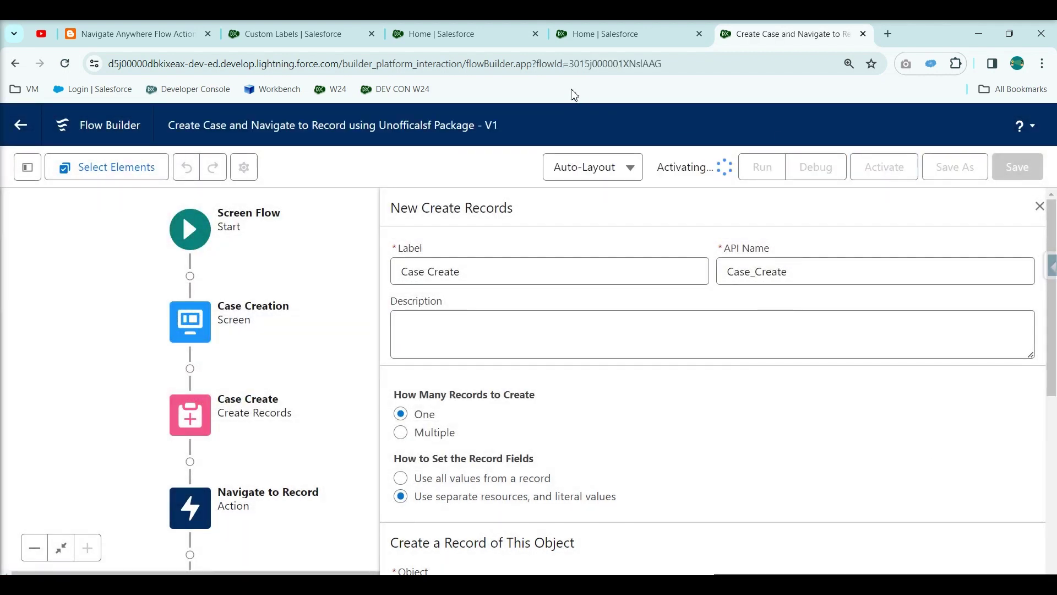
Step: Open the Sales Home page for editing and place a Flow component above the existing flow components in its narrow column
click(518, 33)
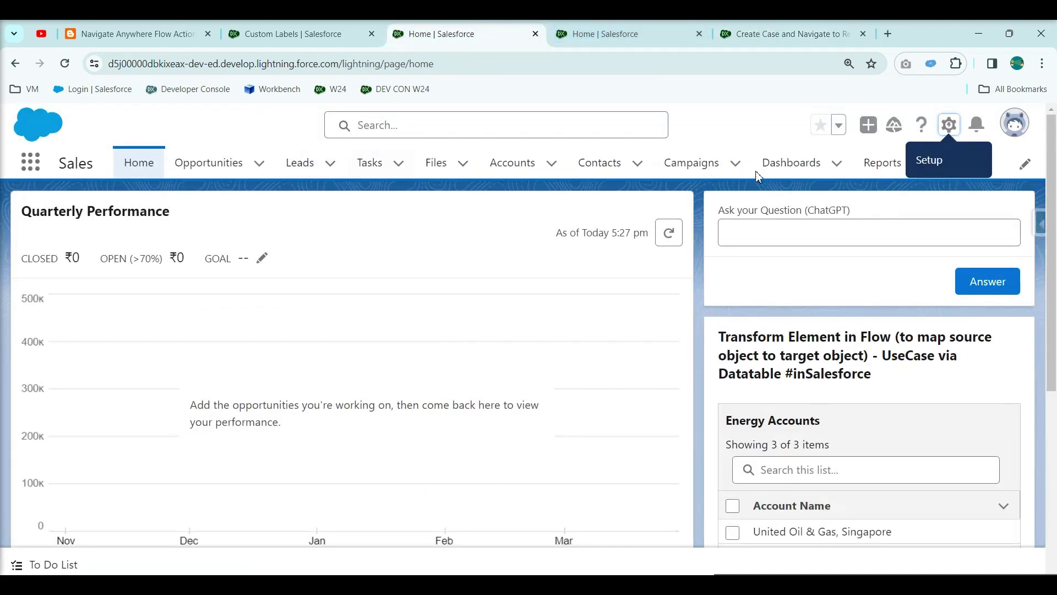
click(949, 125)
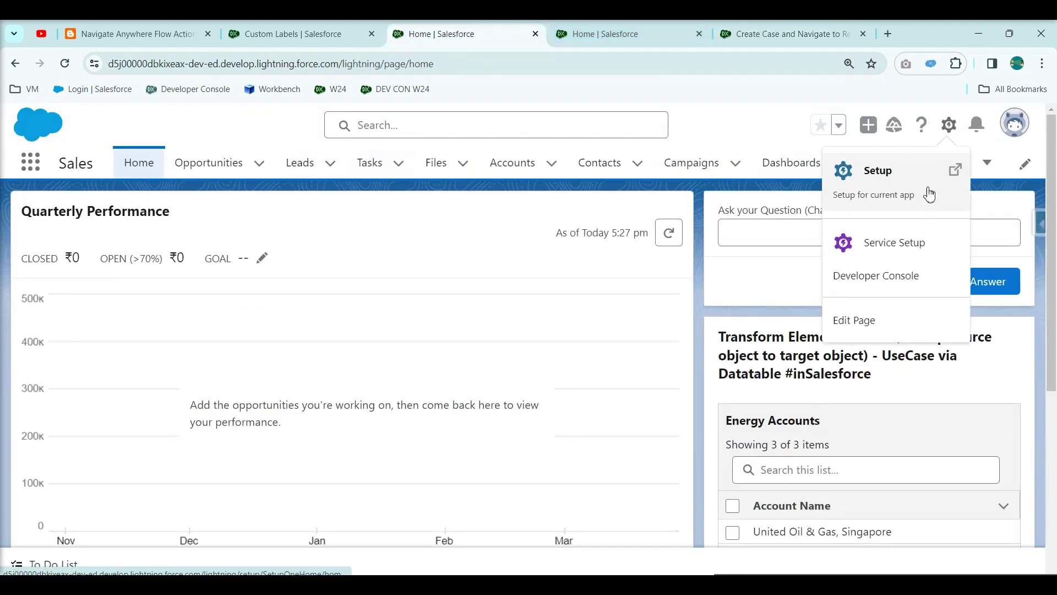
click(893, 318)
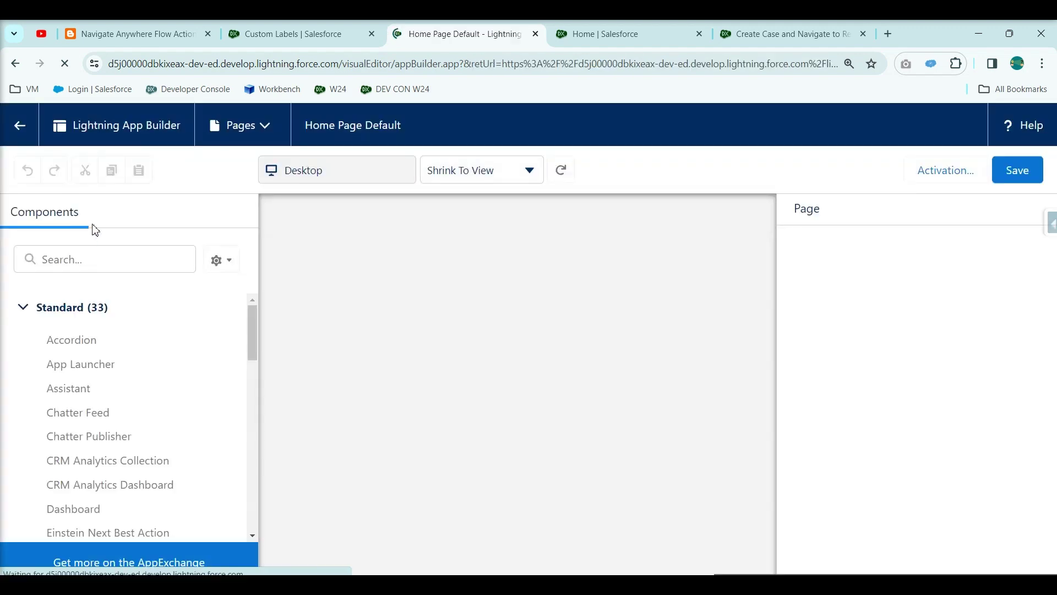
click(84, 259)
text(flow)
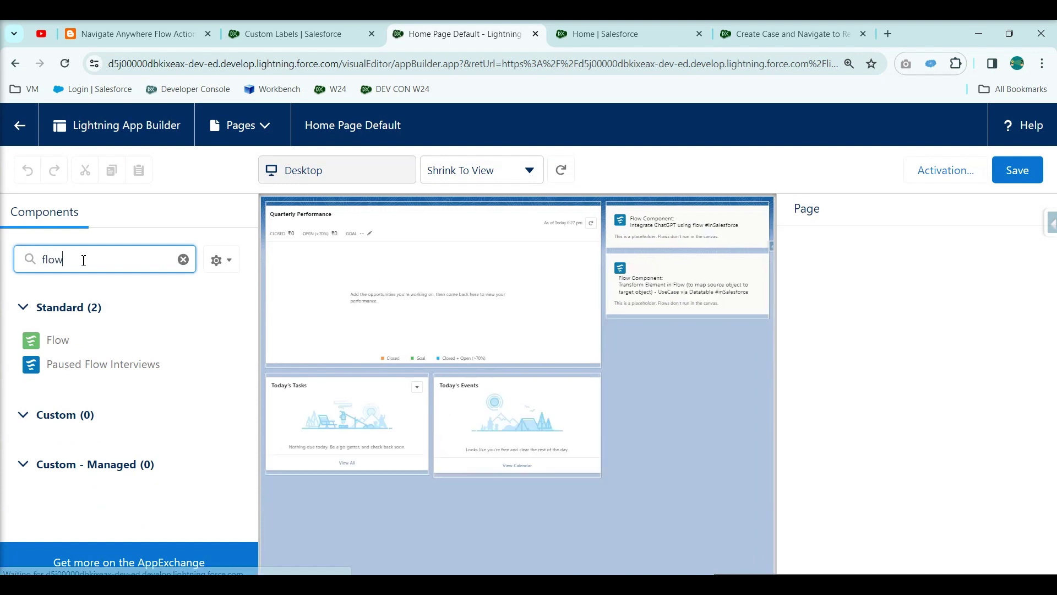
drag(74, 338, 670, 226)
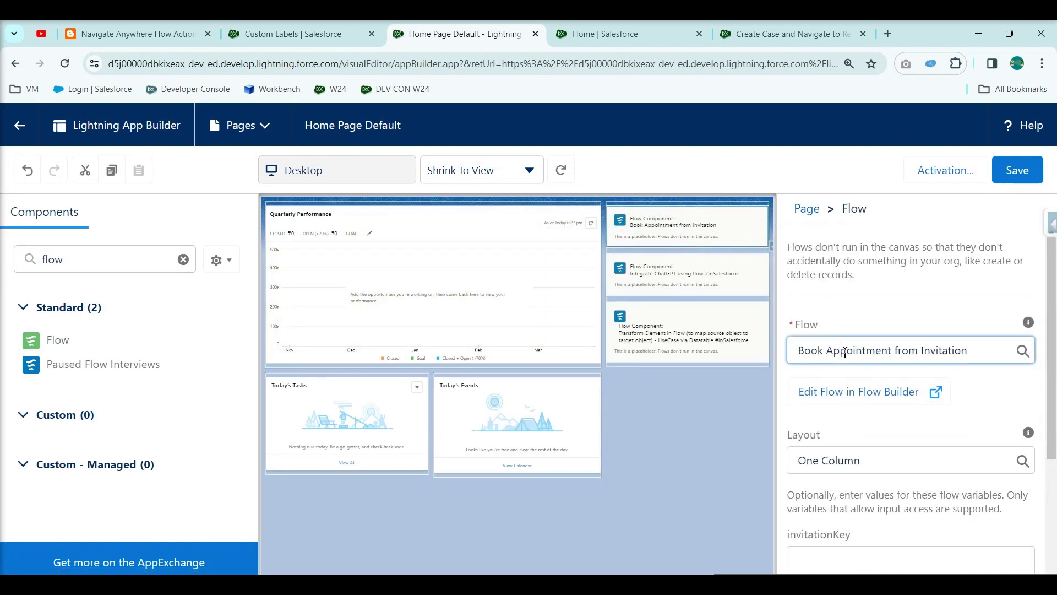
Step: Assign the Create Case and Navigate to Record flow to the new component, save the page and return to Home
click(844, 354)
text(create)
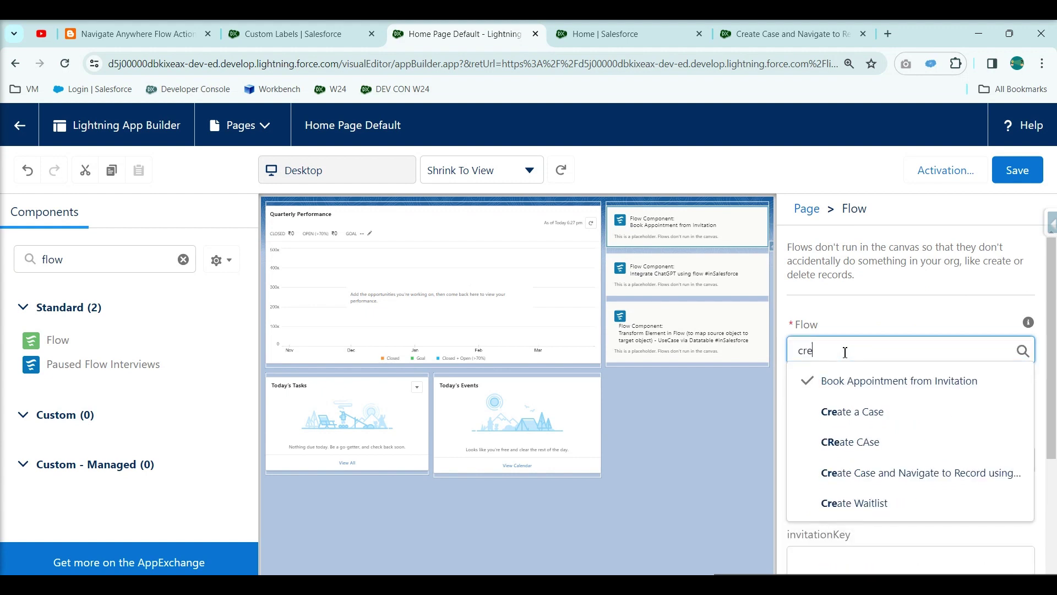
click(950, 478)
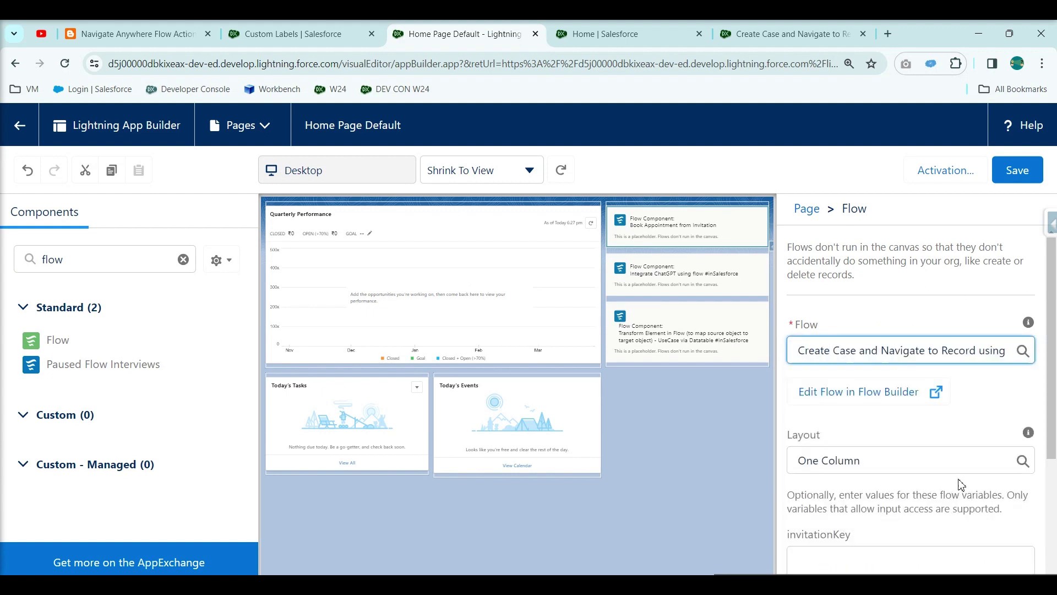
click(1016, 172)
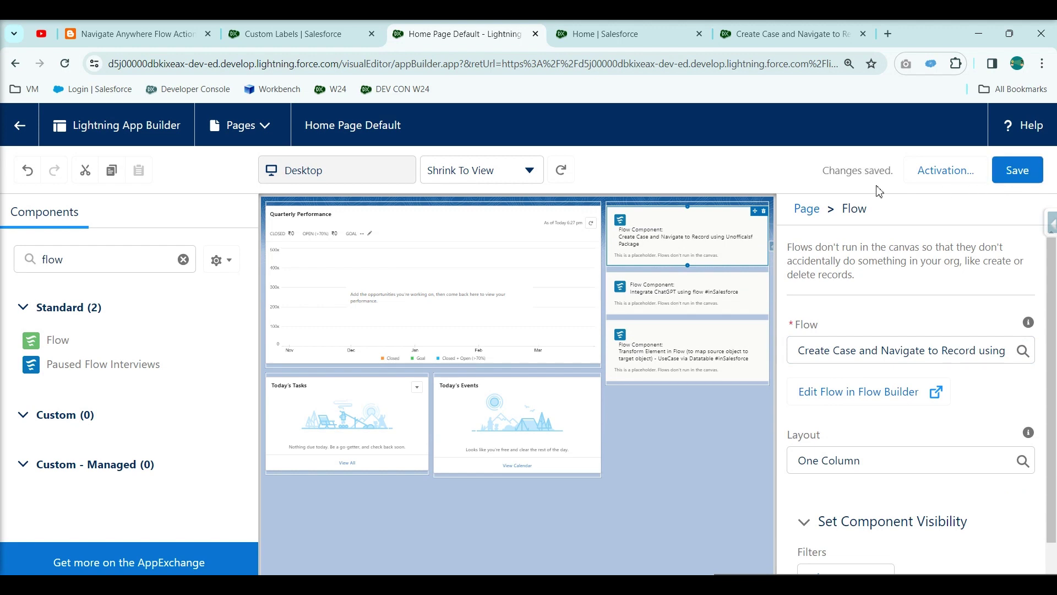
click(20, 125)
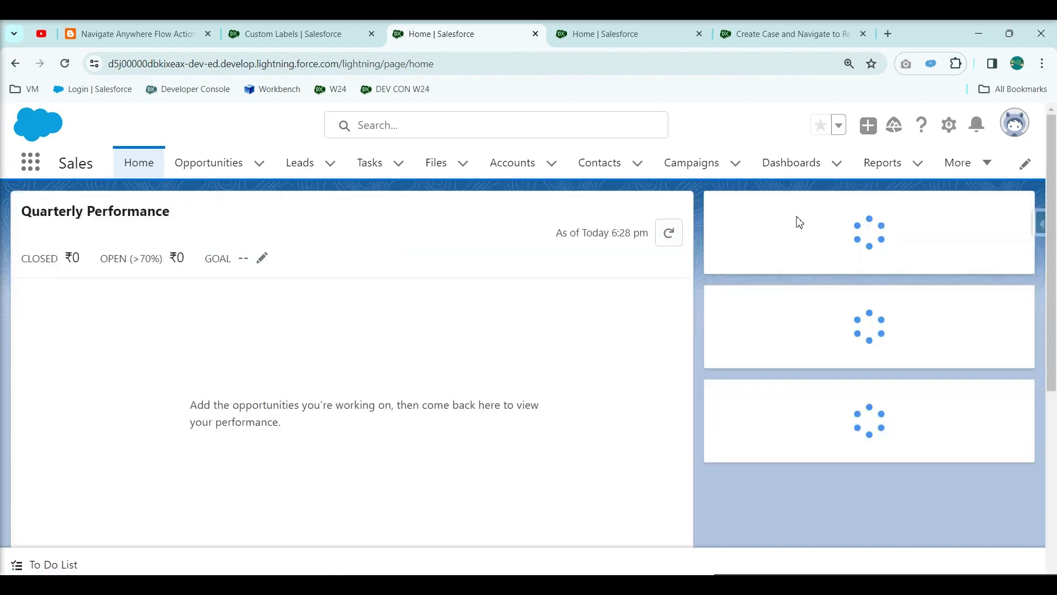
Step: Submit the case flow on the Home page with Subject UnofficialCaseSubject and Description UnofficialCaseDesc
click(779, 281)
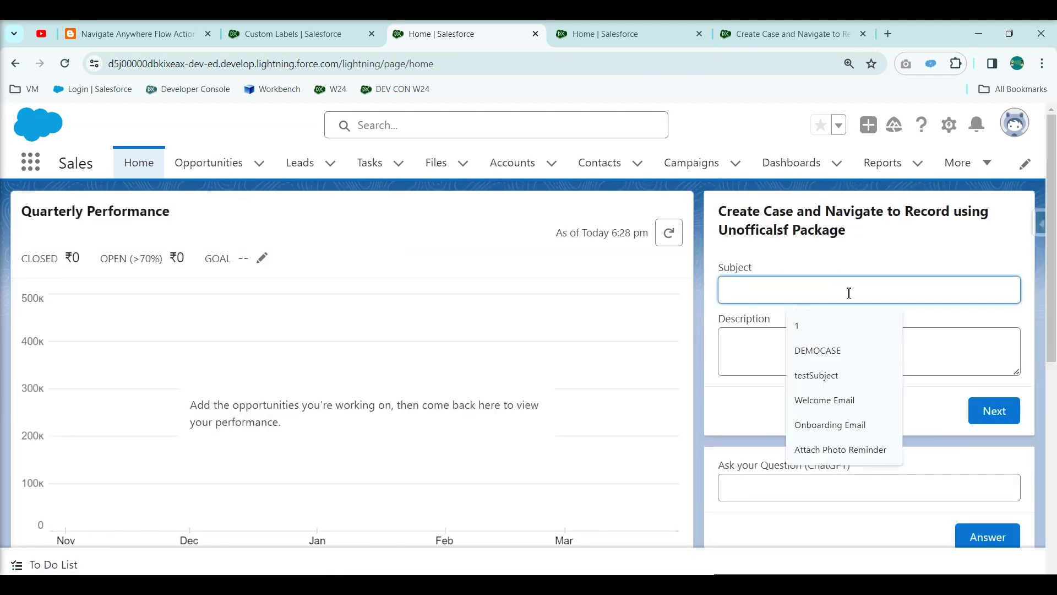
text(Unoff)
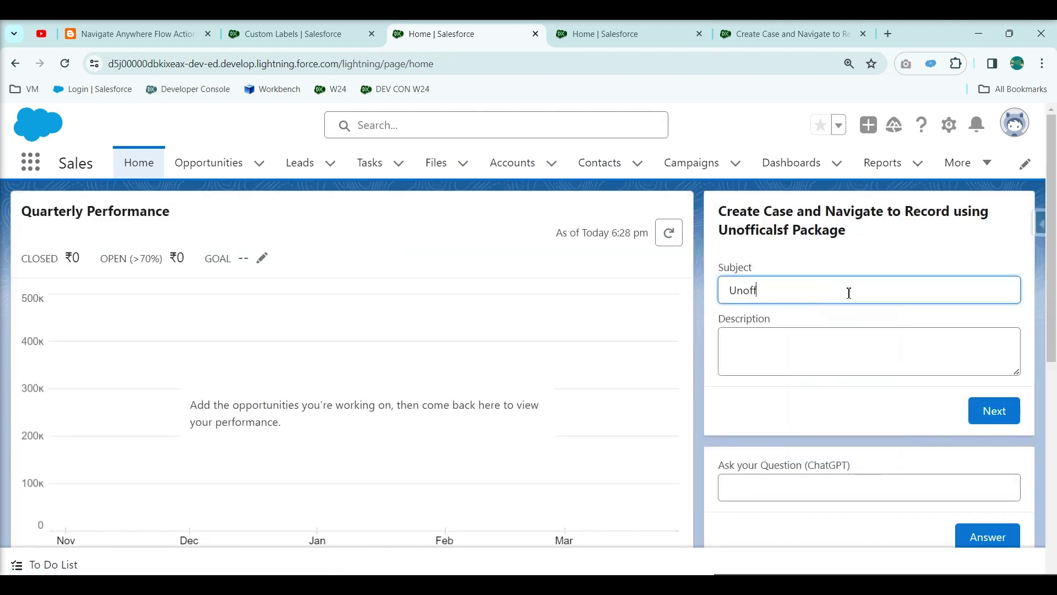
text(icialCaseSubject)
drag(849, 293, 585, 321)
key(ctrl+c)
click(773, 343)
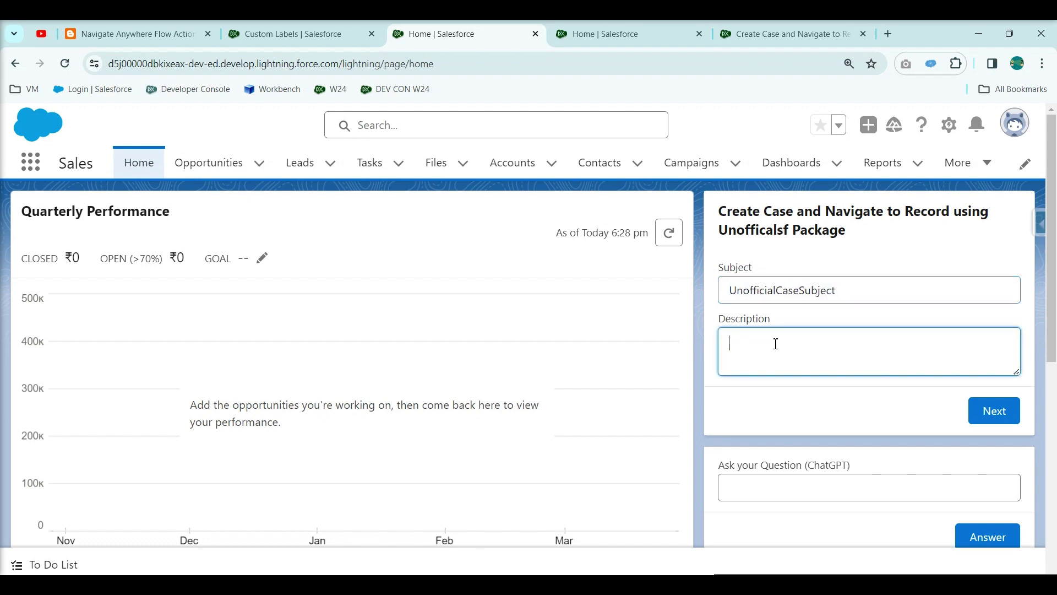
key(ctrl+v)
drag(802, 343, 873, 339)
key(BackSpace)
text(Desc)
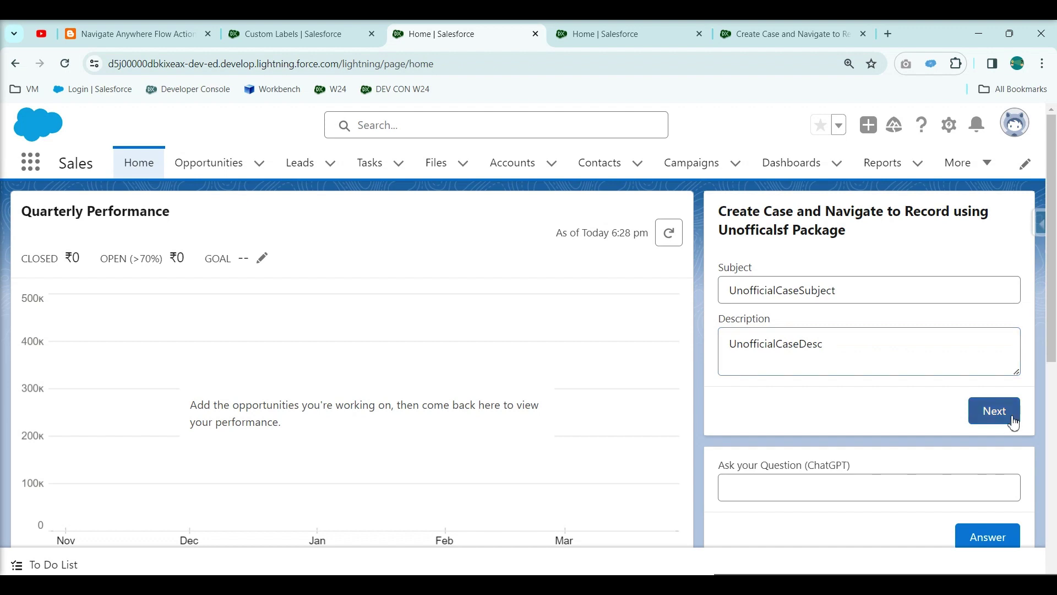
click(1003, 417)
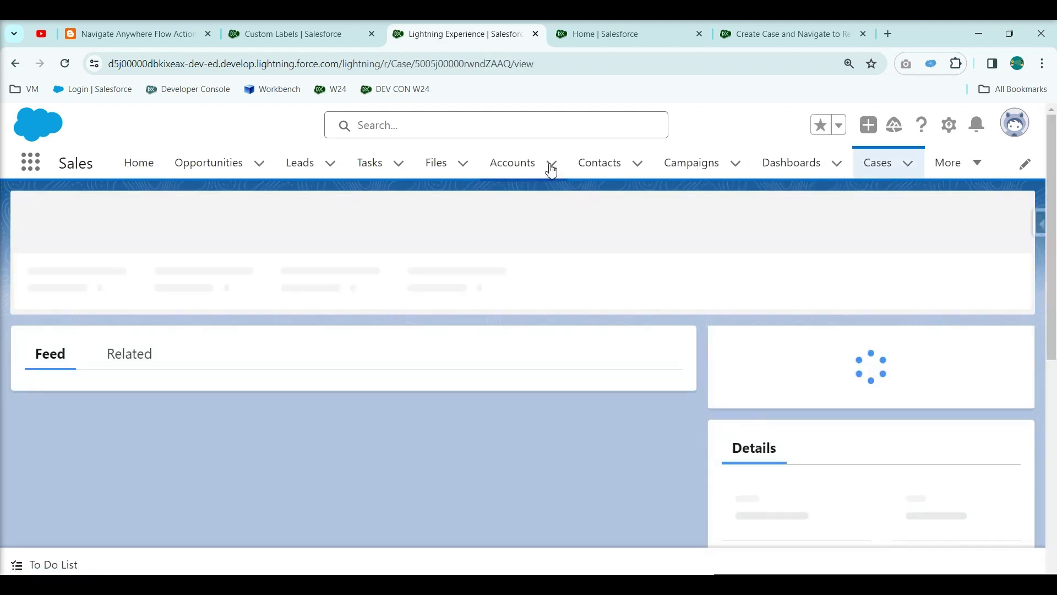
Step: Examine the new case record's URL and check its Subject and Description fields in the details
click(587, 65)
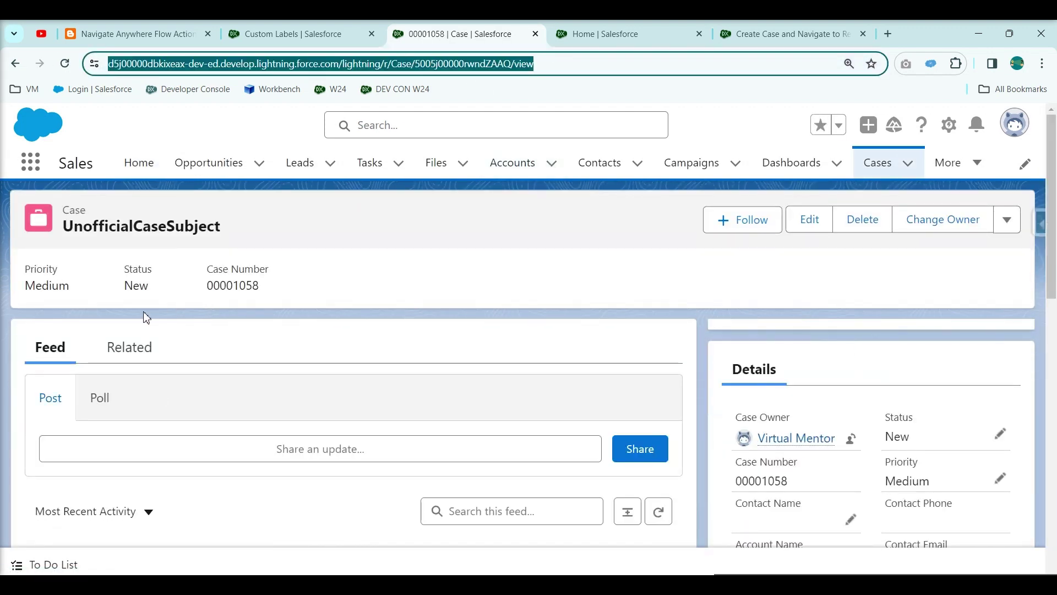
scroll(784, 416, down, 2)
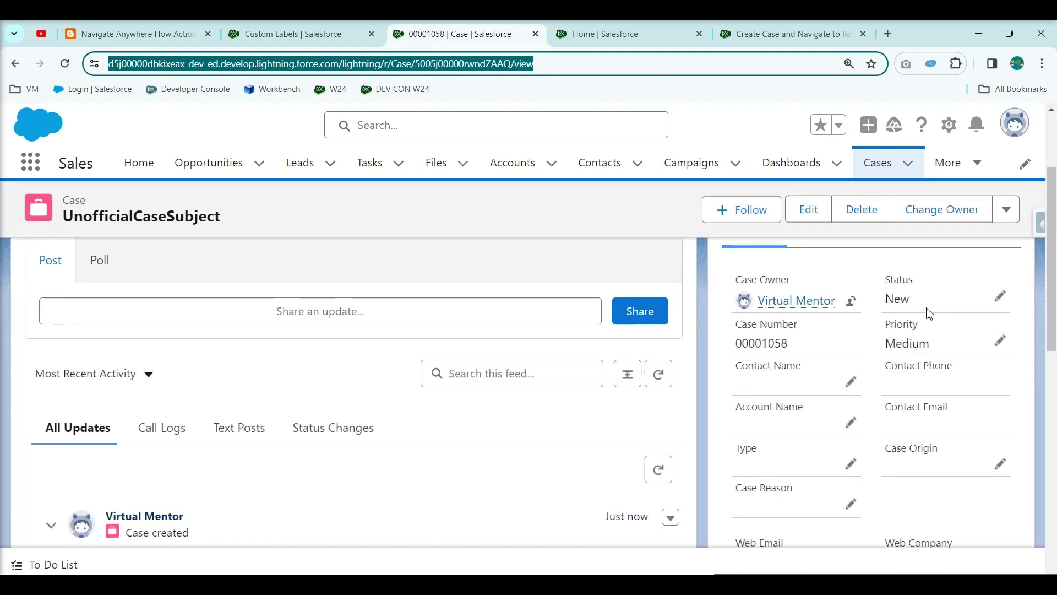
scroll(930, 314, down, 2)
scroll(829, 481, down, 2)
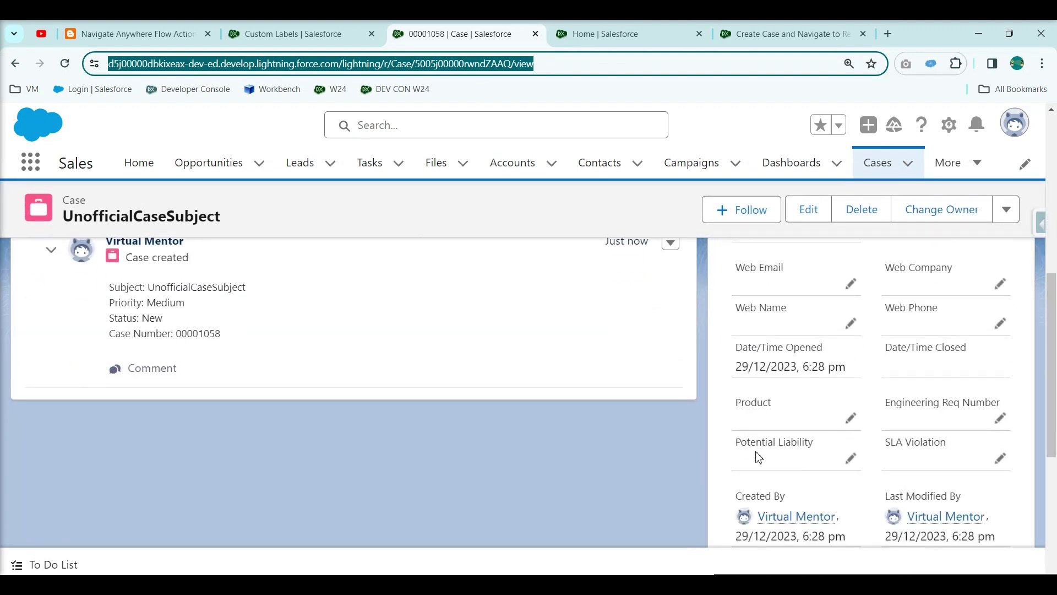
scroll(759, 457, down, 4)
drag(852, 298, 705, 302)
click(762, 334)
drag(859, 347, 683, 347)
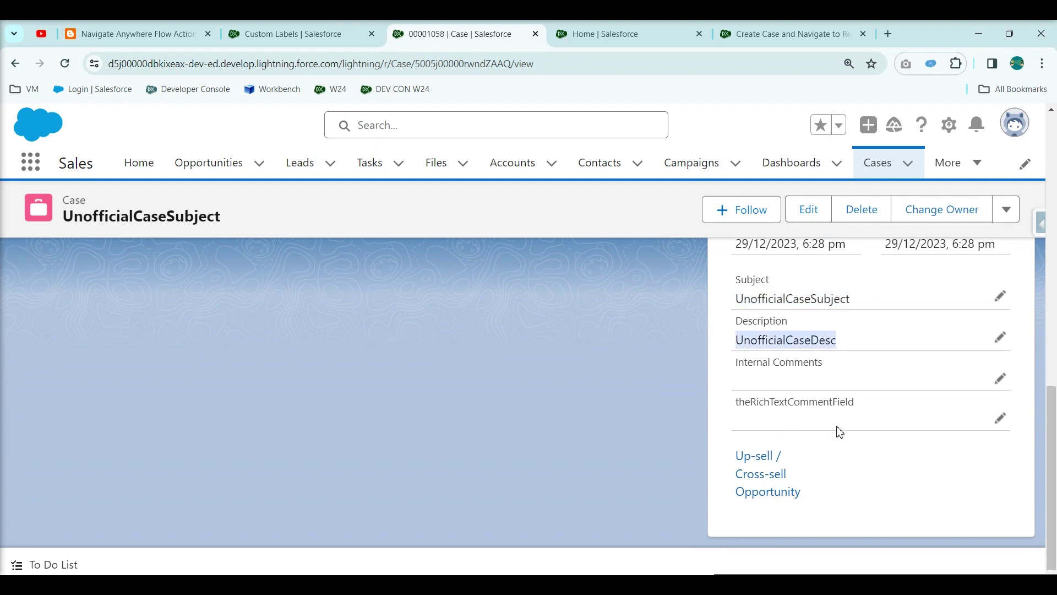